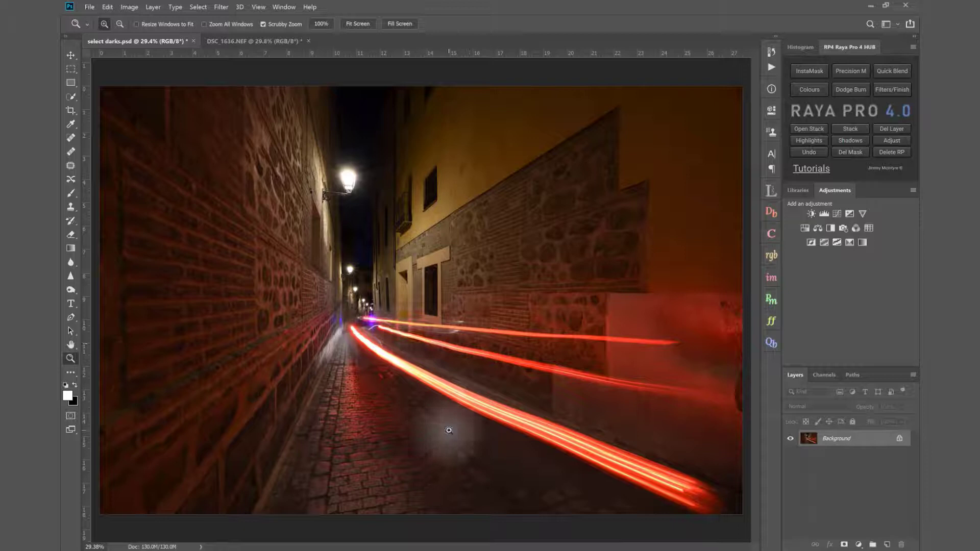
Step: Create a Curves adjustment masked with a Brights 1 luminosity mask from Lumi32 and raise its midtone point at input 118
left_click(769, 193)
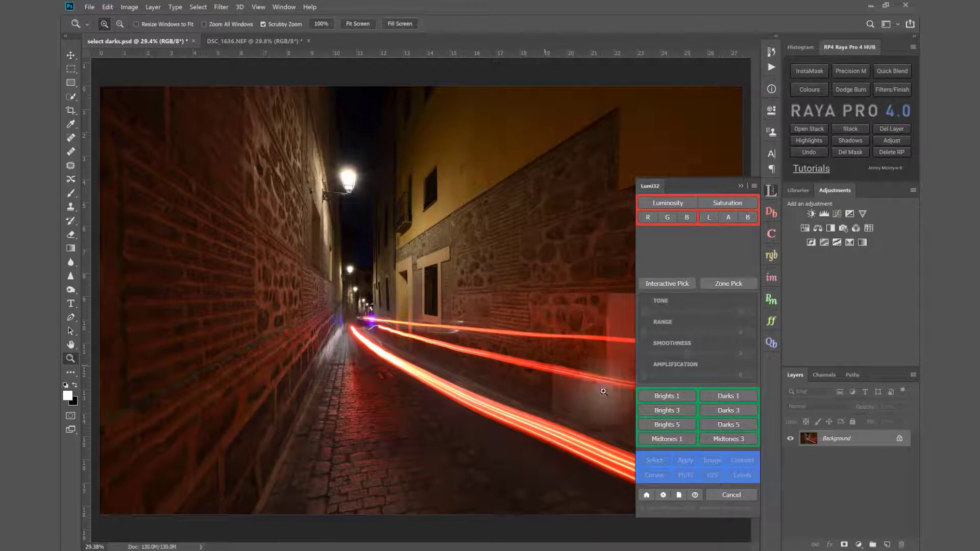
left_click(681, 397)
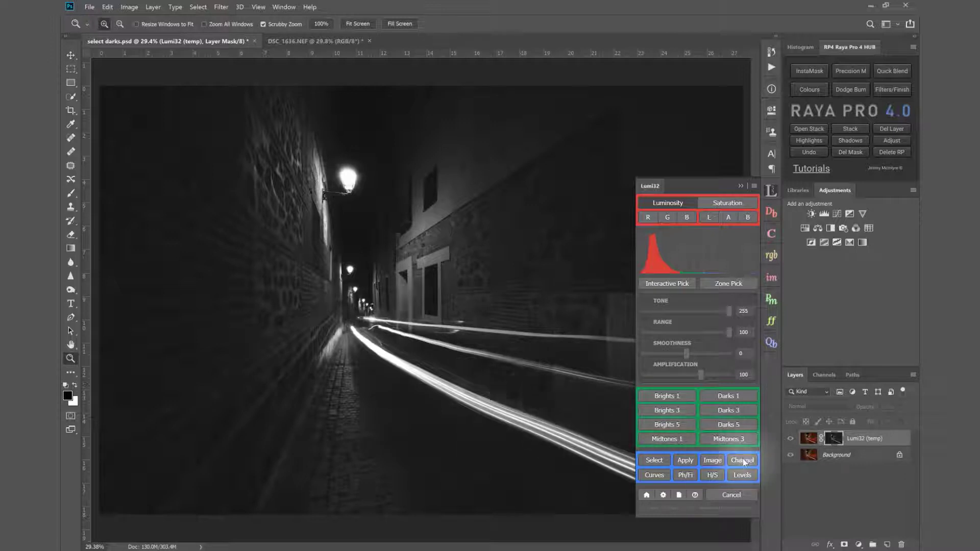
left_click(653, 475)
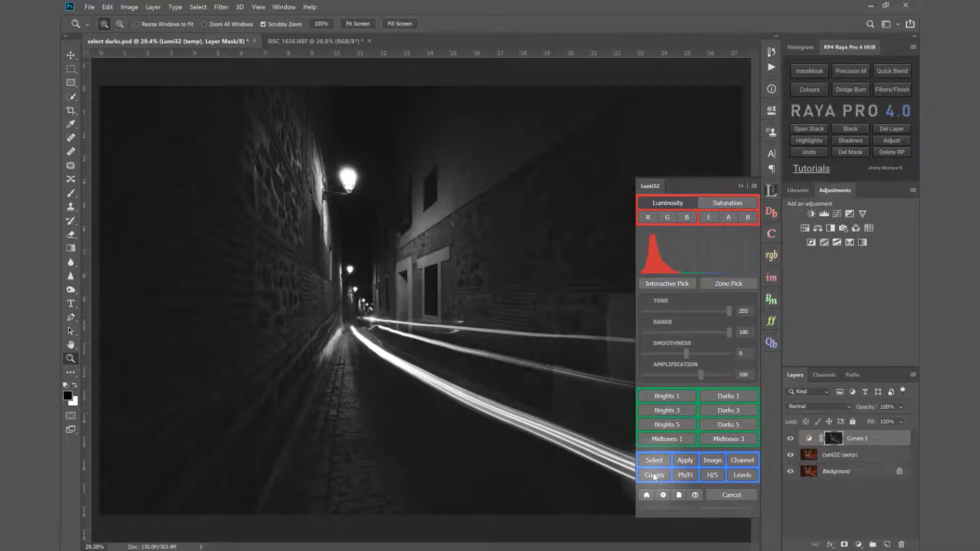
left_click(805, 439)
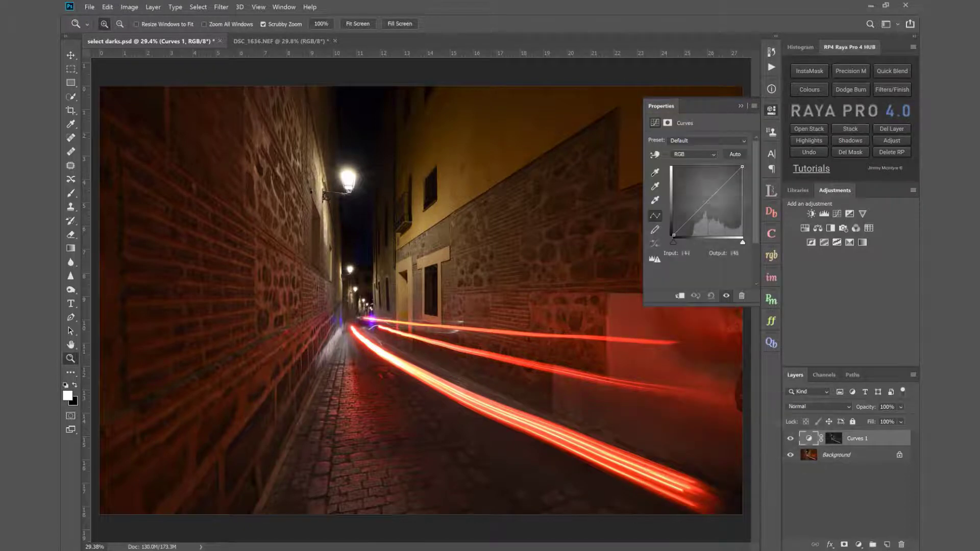
mouse_move(712, 198)
left_mouse_down()
mouse_move(701, 178)
mouse_move(705, 194)
left_mouse_up()
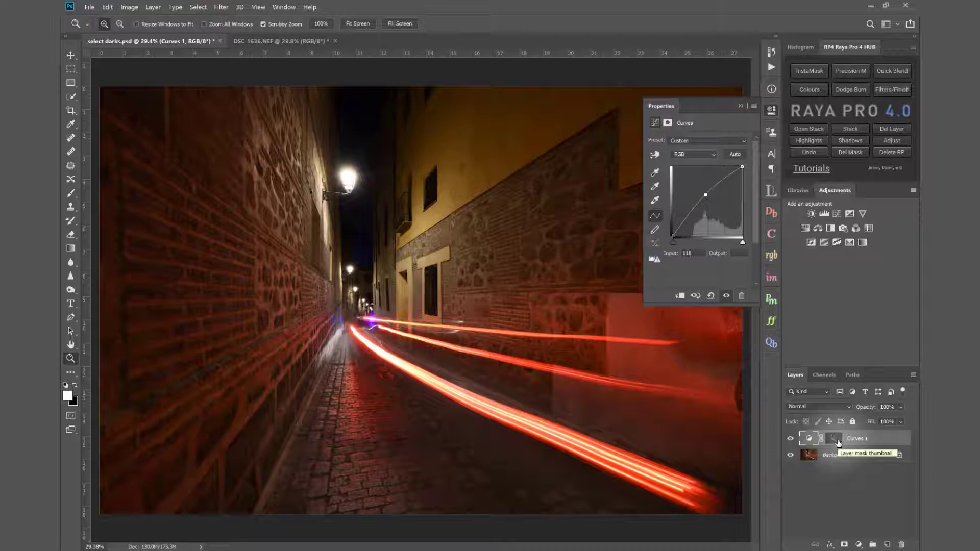
Step: View the Curves layer's mask on its own in the canvas and return to the curve settings
key("alt")
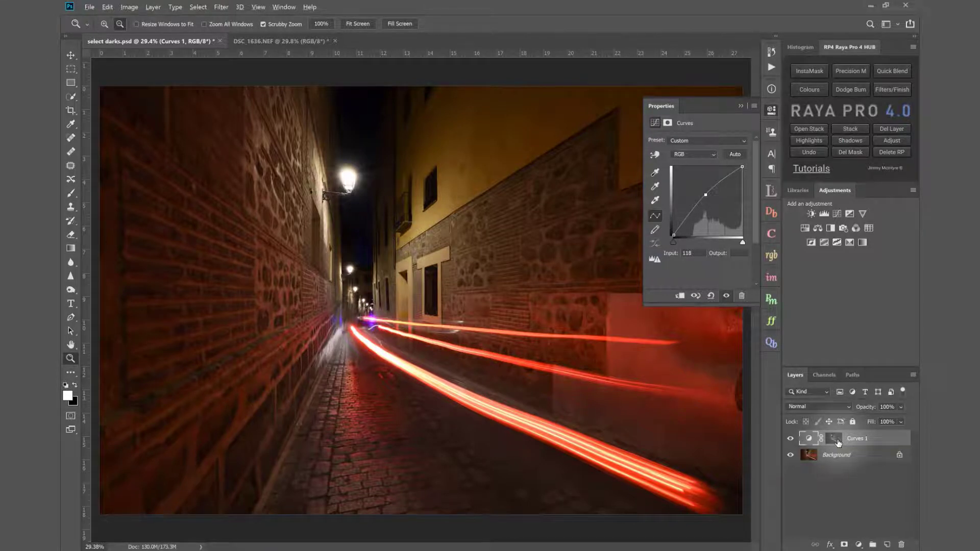
left_click(837, 443, "alt")
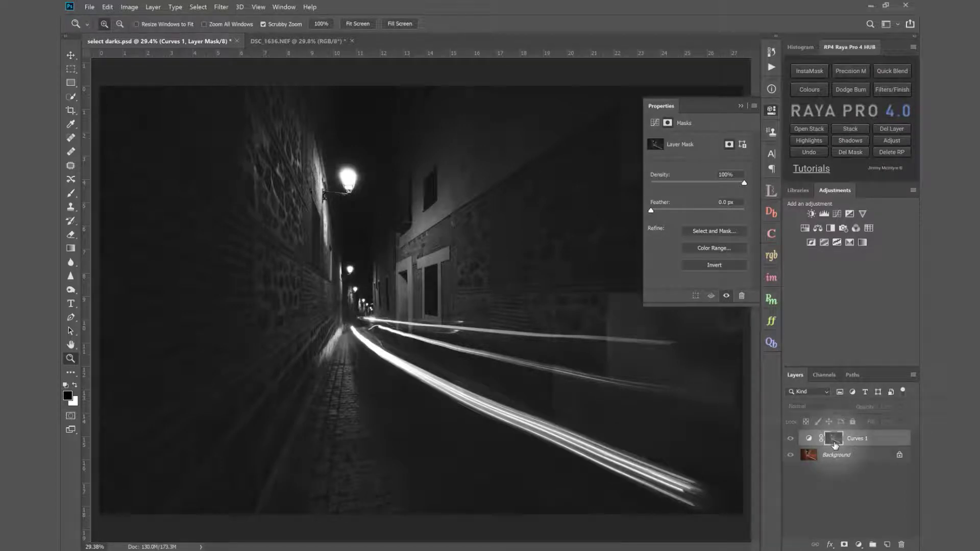
left_click(807, 460)
left_click(809, 438)
Step: Raise the midtone point of the curve further at input 116, and delete the Curves layer
left_click_drag(706, 193, 705, 184)
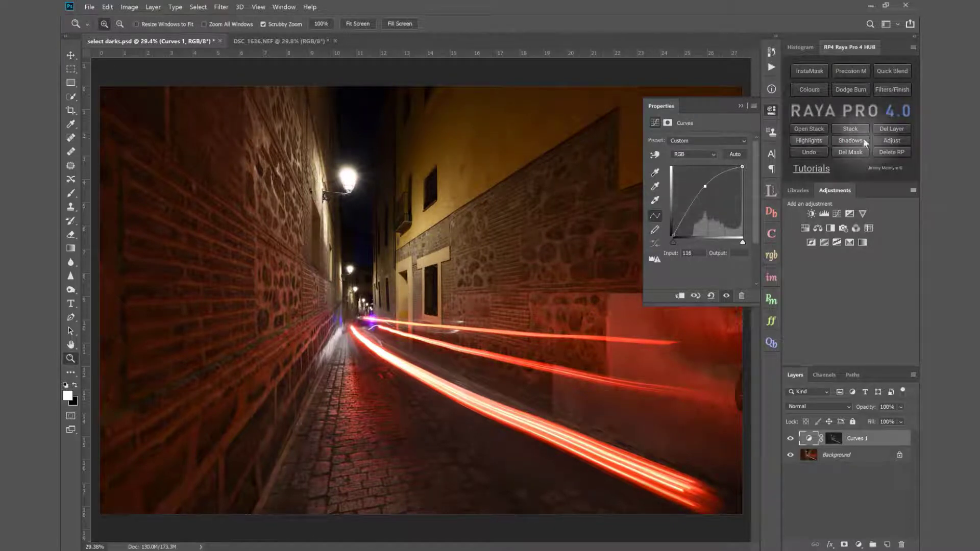
left_click(888, 128)
Step: Generate a Darks 1 luminosity mask in Lumi32 and try Range values of 35, 11 and 91
left_click(769, 191)
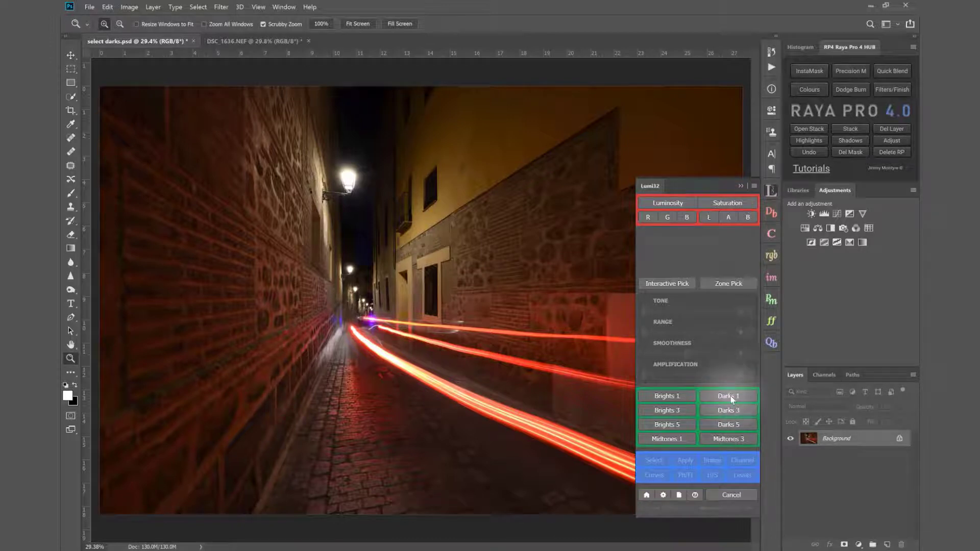
left_click(730, 397)
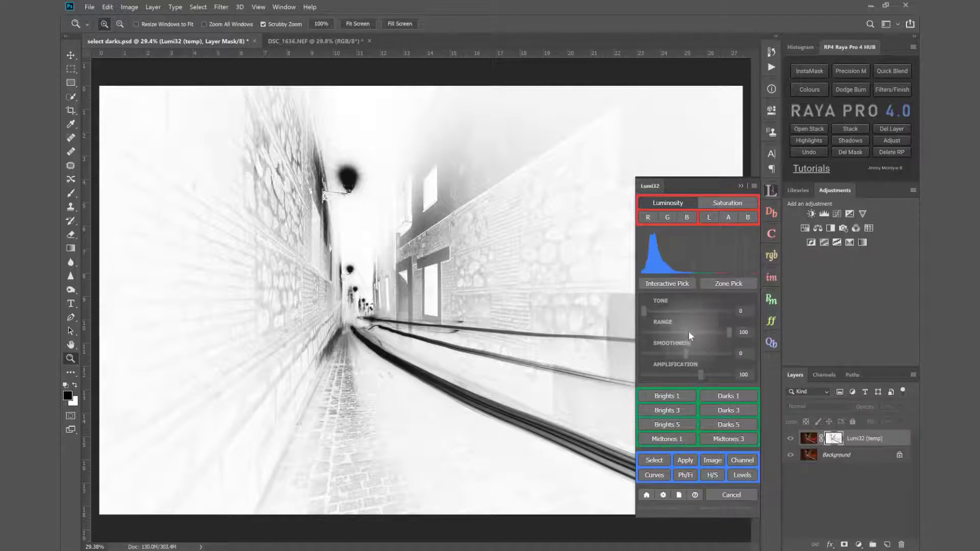
left_click(674, 332)
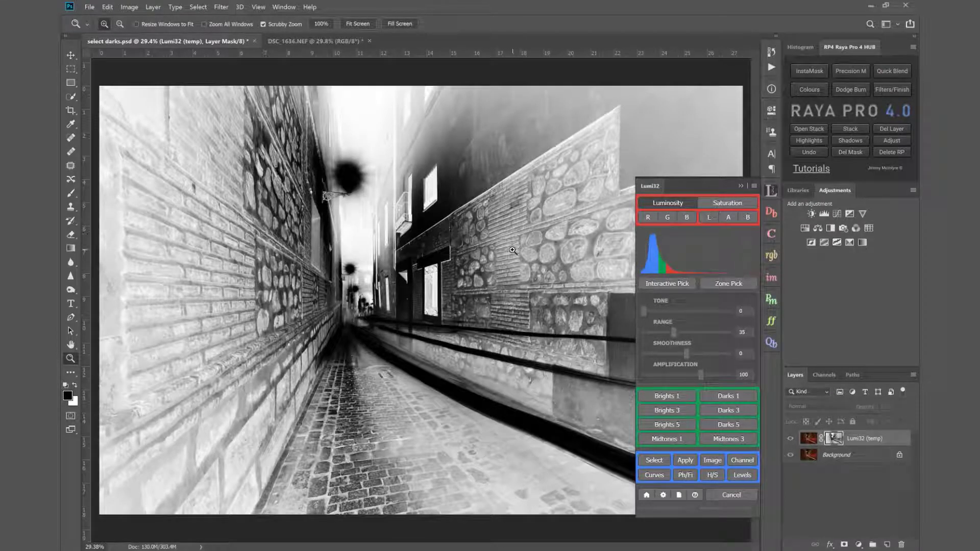
left_click(653, 331)
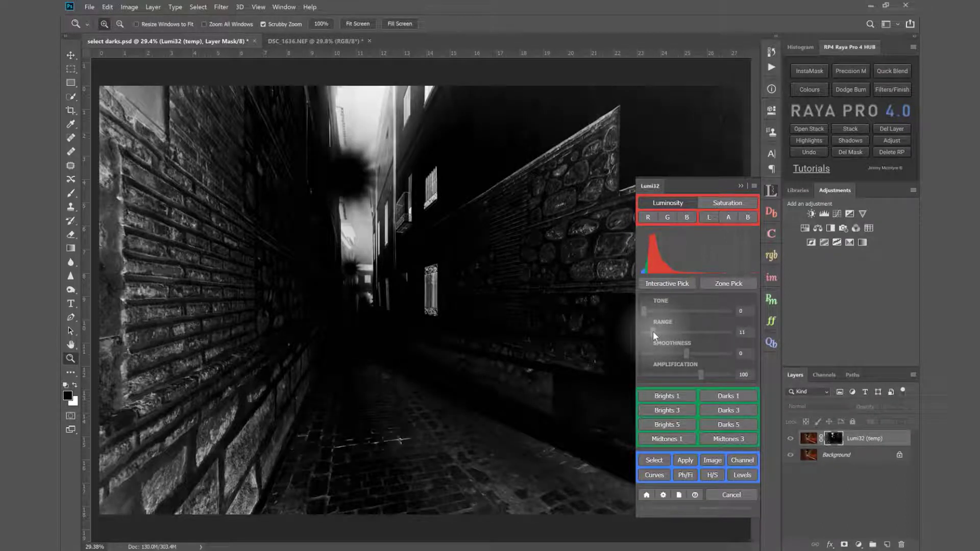
left_click_drag(653, 332, 721, 341)
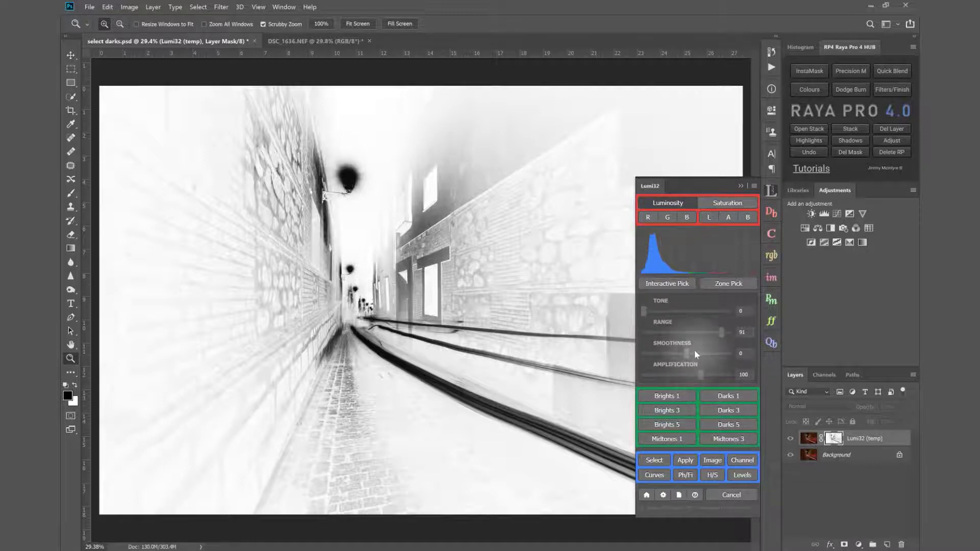
Step: Try Smoothness values between -100 and 100 on the darks mask, ending at 49
left_click_drag(687, 354, 660, 353)
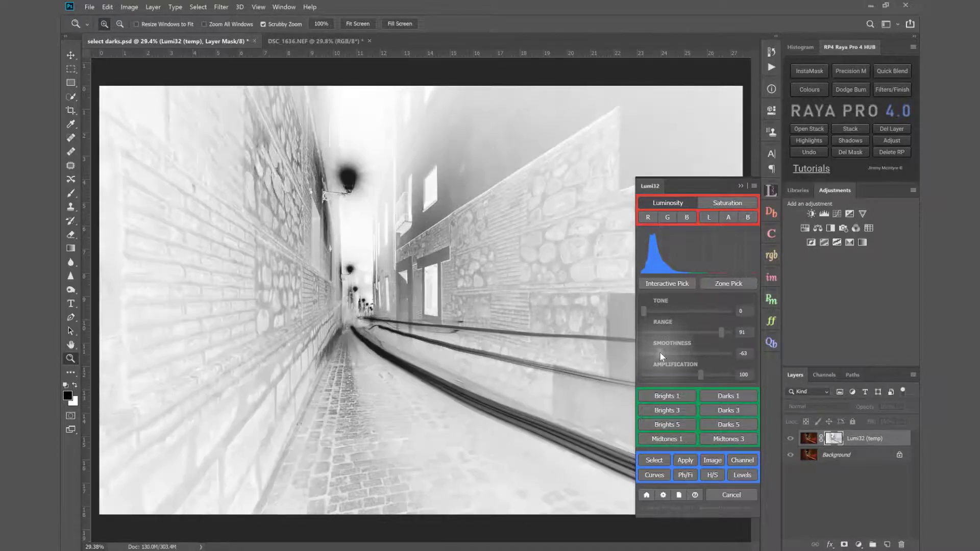
left_click_drag(659, 352, 642, 354)
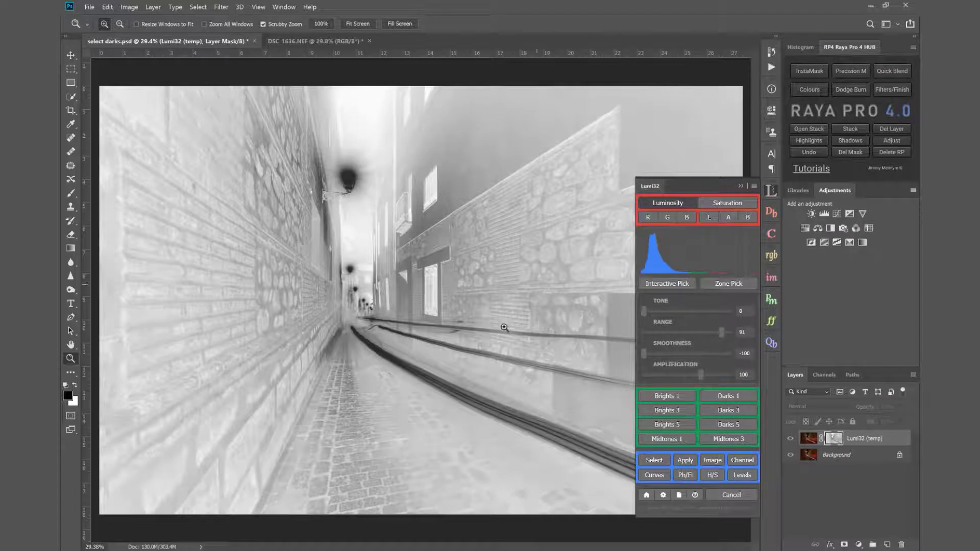
left_click_drag(644, 354, 738, 360)
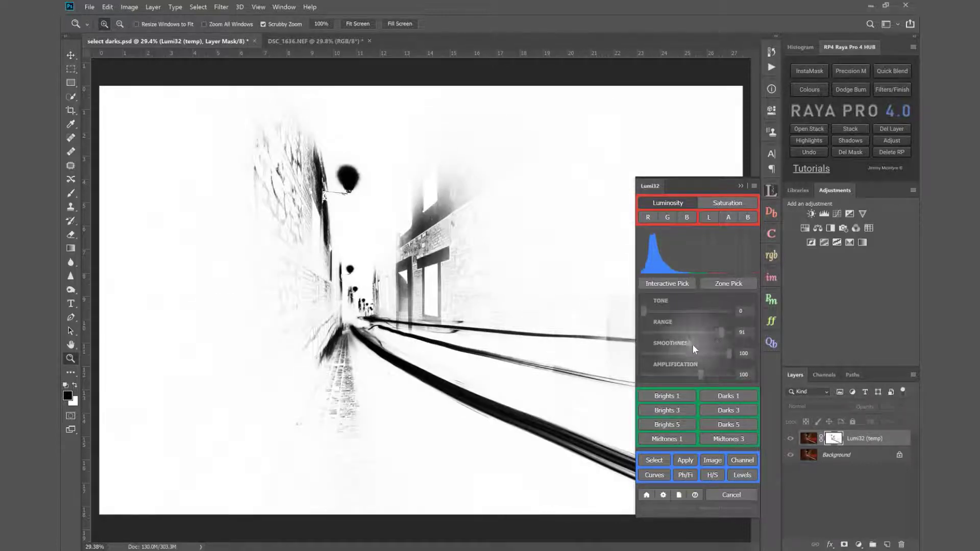
left_click_drag(729, 354, 639, 350)
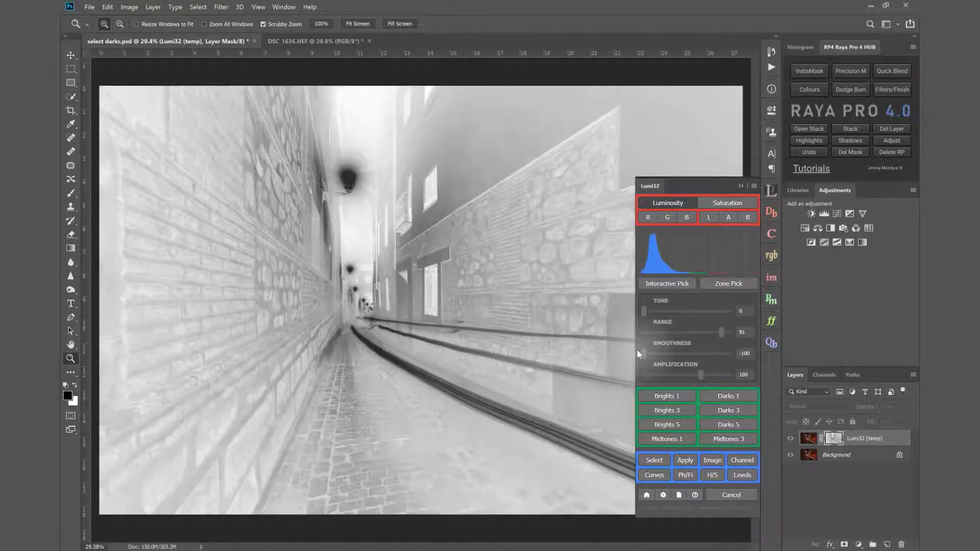
left_click(695, 353)
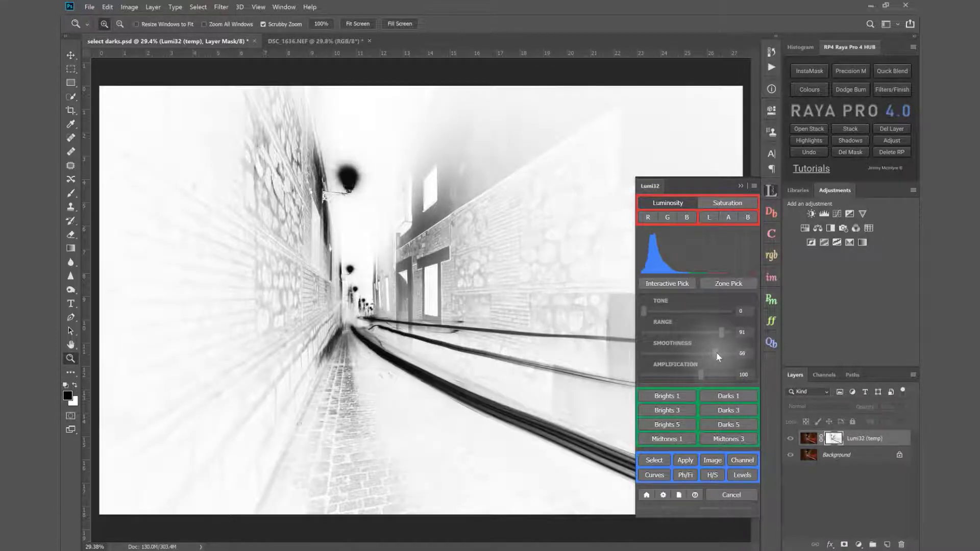
mouse_move(715, 352)
left_mouse_down()
mouse_move(693, 355)
mouse_move(707, 355)
left_mouse_up()
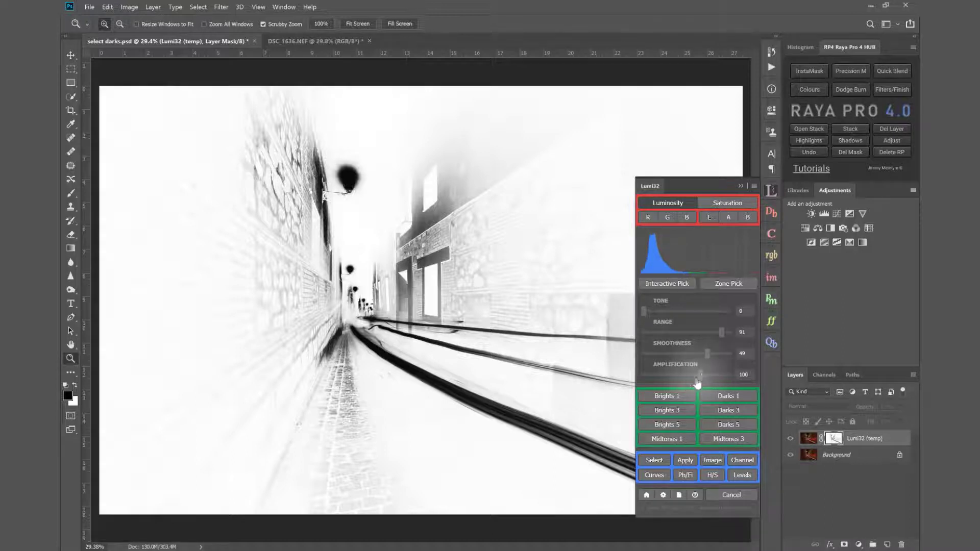
Step: Switch to a Brights 1 mask and try Amplification at 150 and Smoothness at -100, 100 and 25
left_click(667, 396)
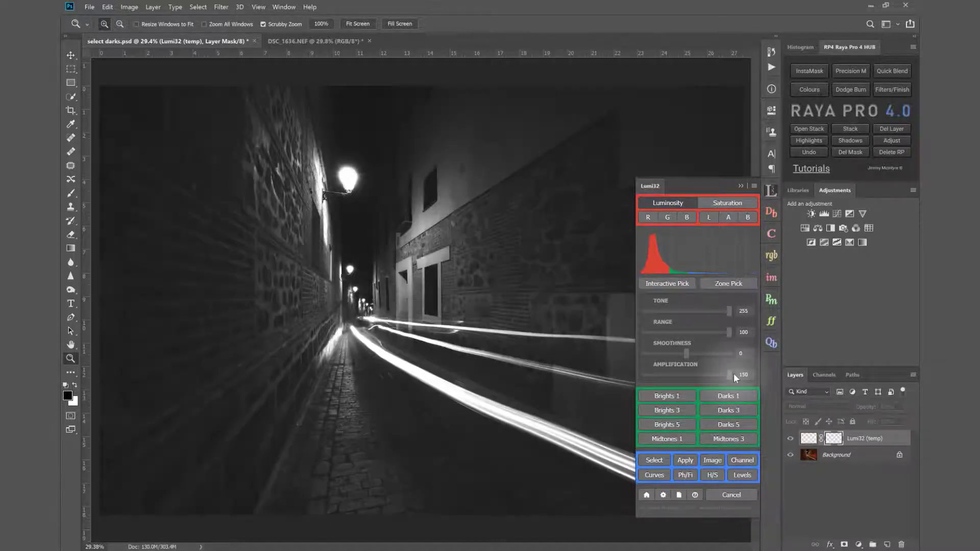
left_click_drag(733, 376, 639, 350)
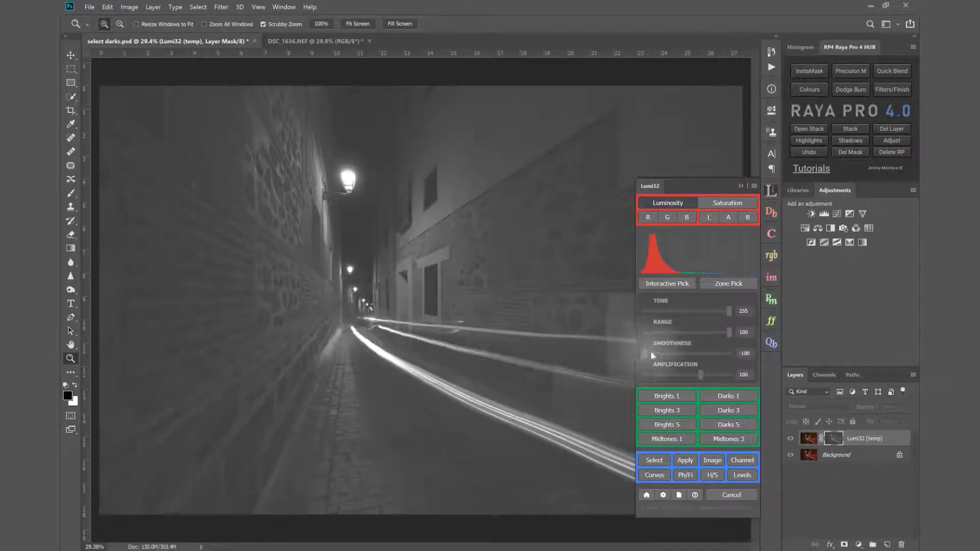
left_click_drag(645, 356, 739, 358)
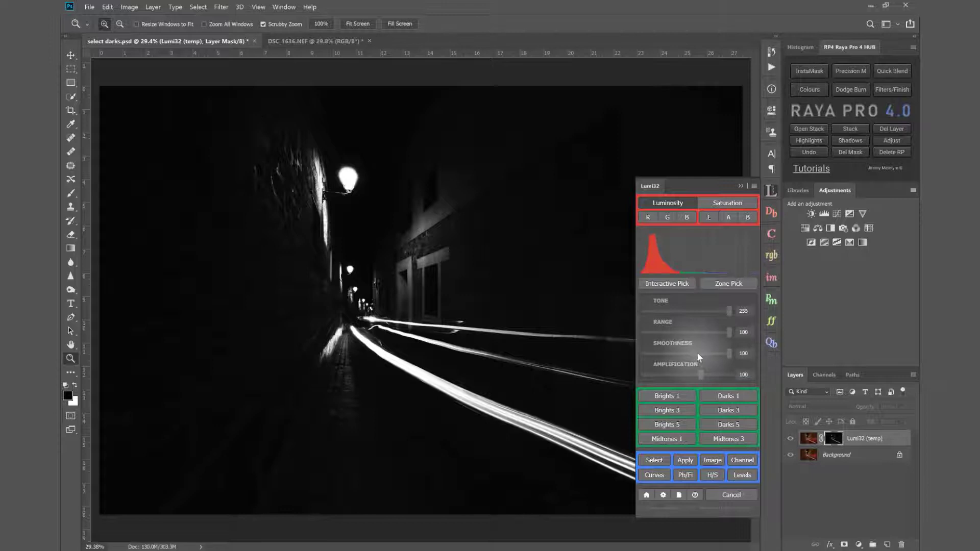
left_click(698, 354)
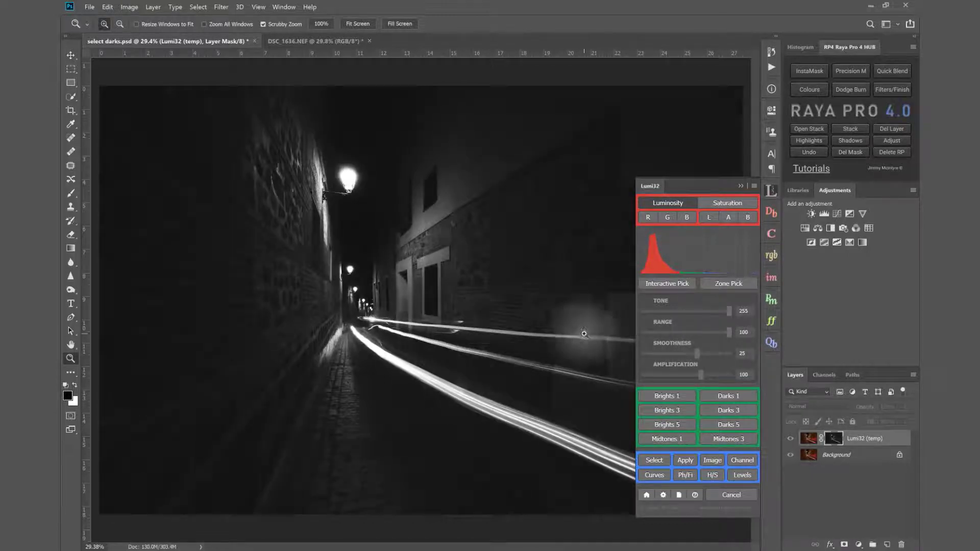
Step: Generate a Darks 1 luminosity mask with Smoothness 73 and apply it to a new Curves adjustment layer
left_click(739, 396)
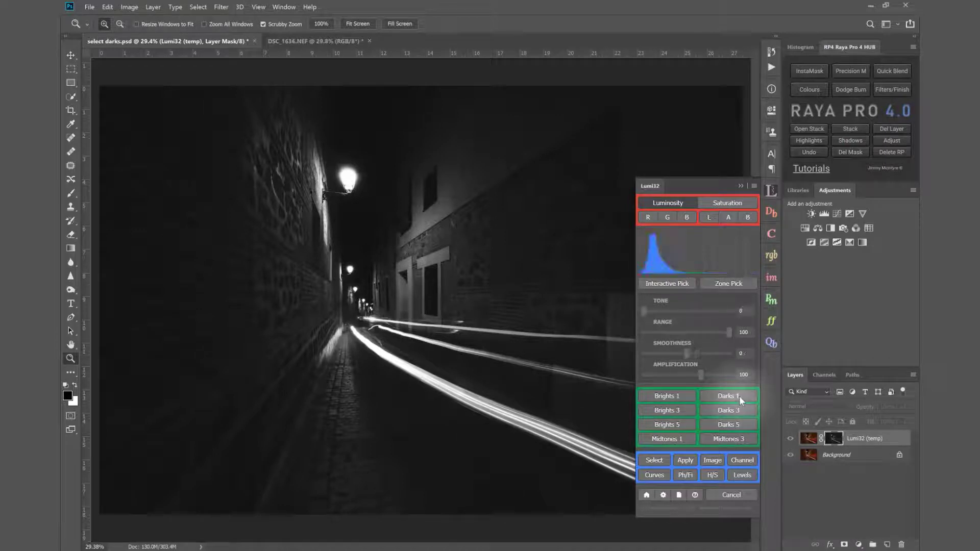
left_click(693, 353)
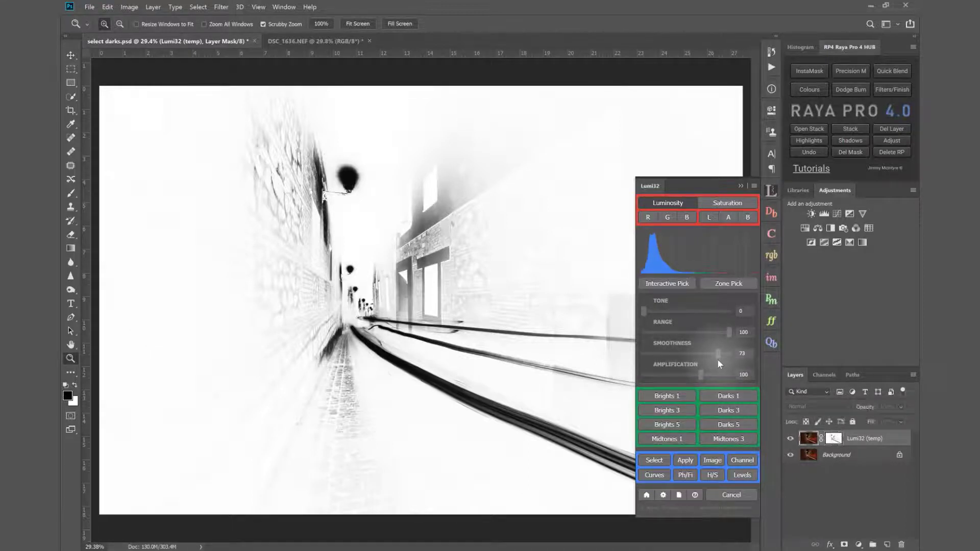
left_click(654, 474)
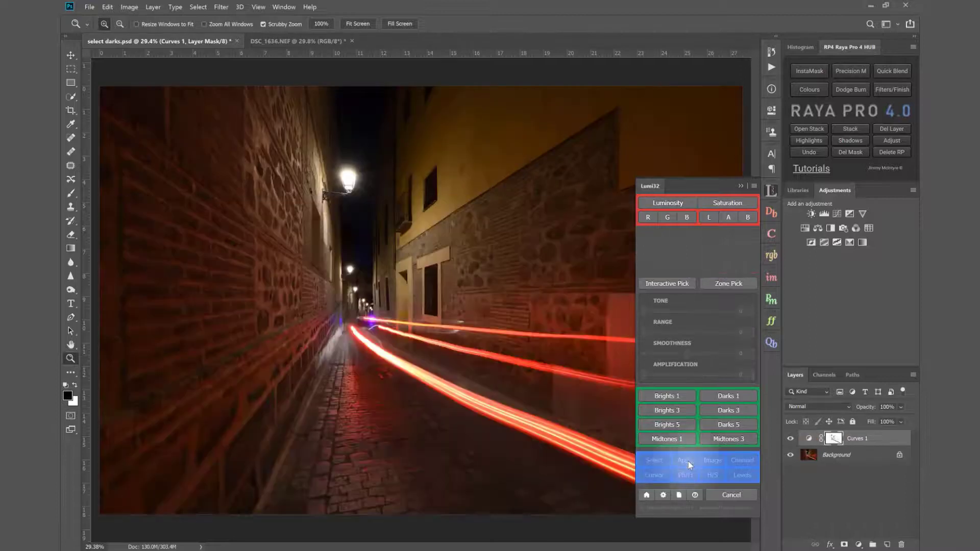
Step: Brighten the dark areas by raising the Curves layer's midtone point at input 138
double_click(810, 441)
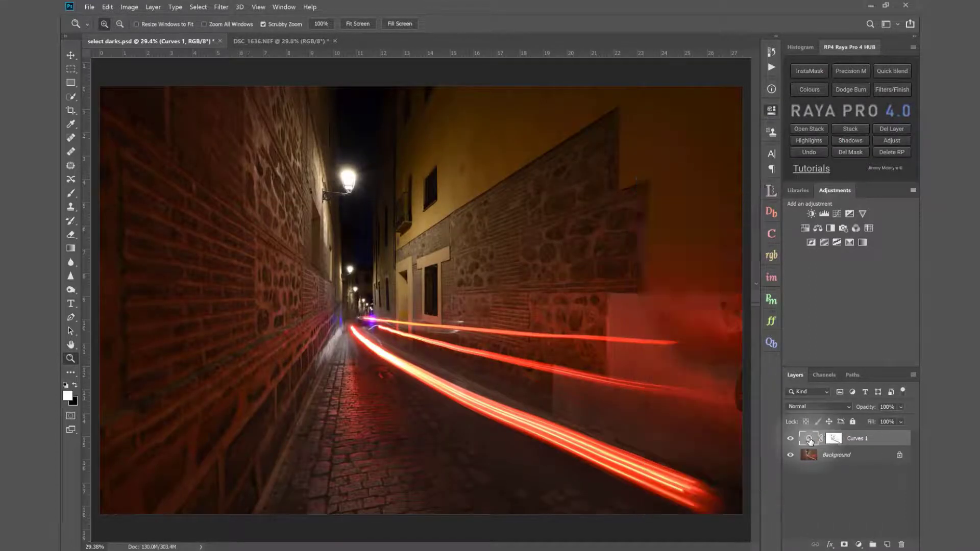
left_click_drag(717, 188, 710, 183)
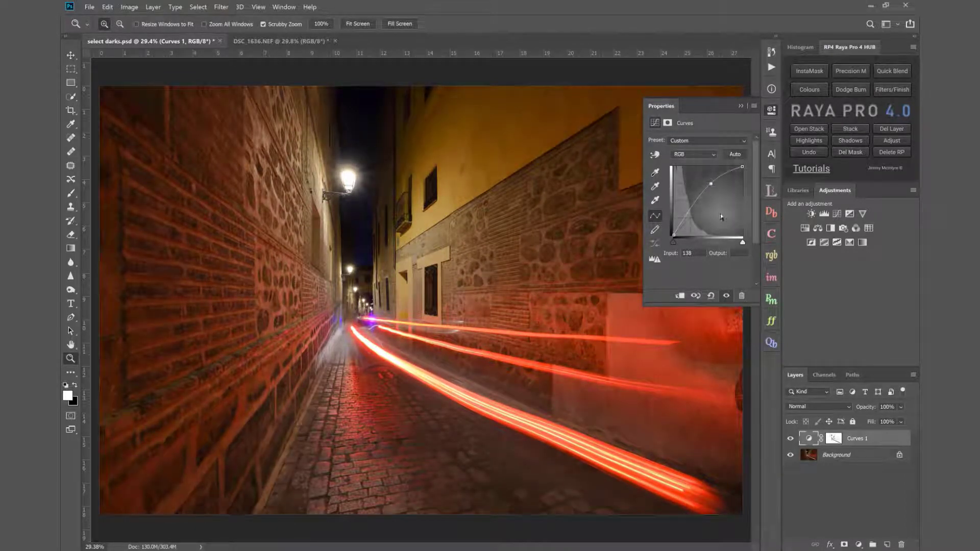
Step: Disable the Curves layer mask to compare the unmasked effect, and enable the mask again
right_click(833, 437)
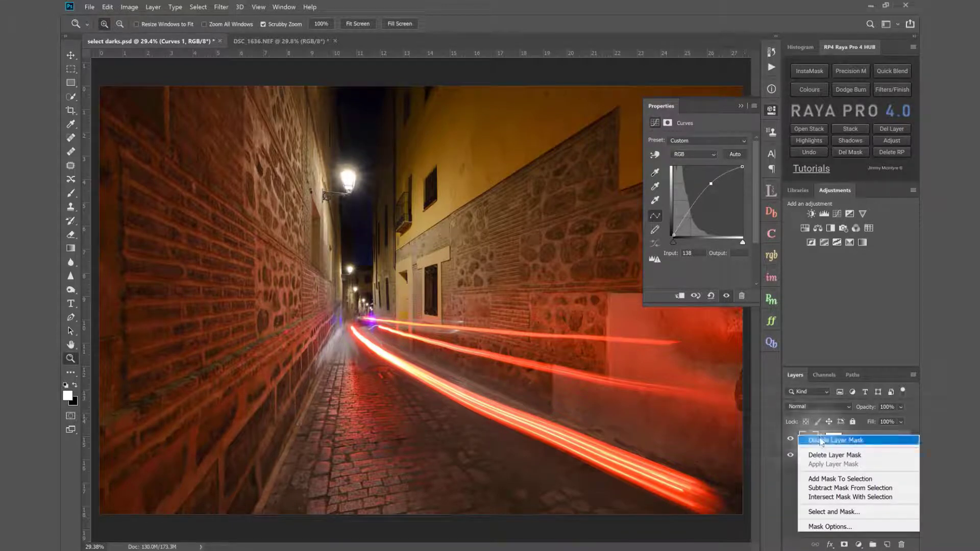
left_click(820, 440)
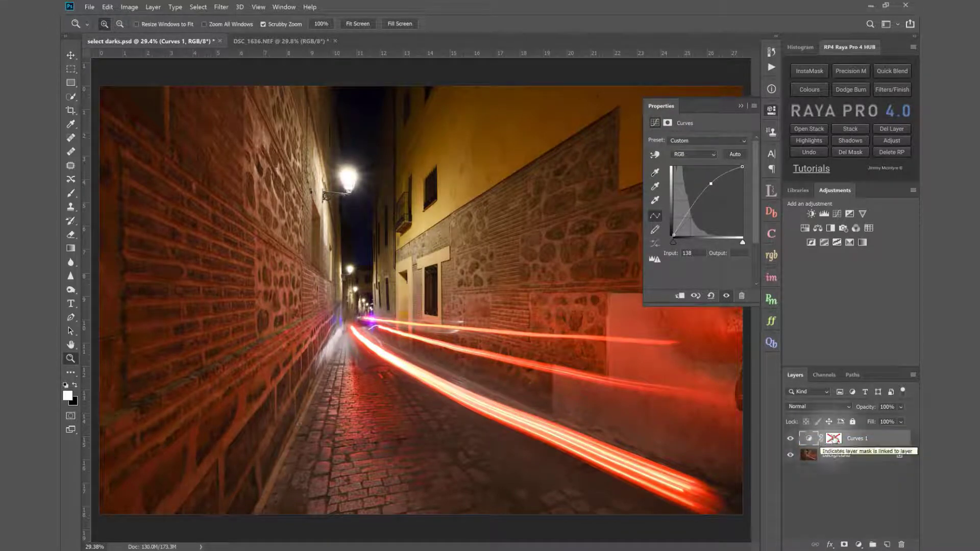
left_click(833, 440)
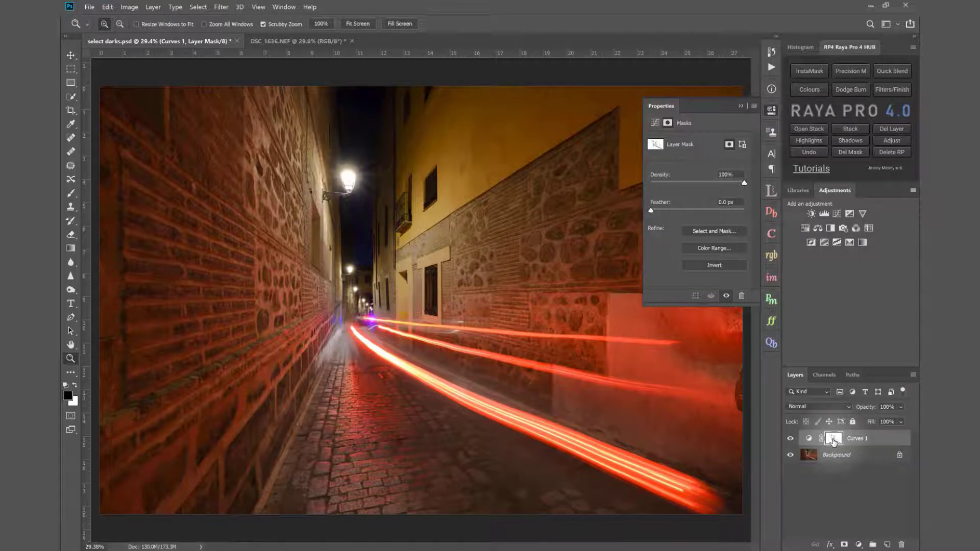
Step: Load the Curves mask as a selection, add a Photo Filter adjustment masked by it, and check the new mask on its own
left_click(833, 442, "ctrl")
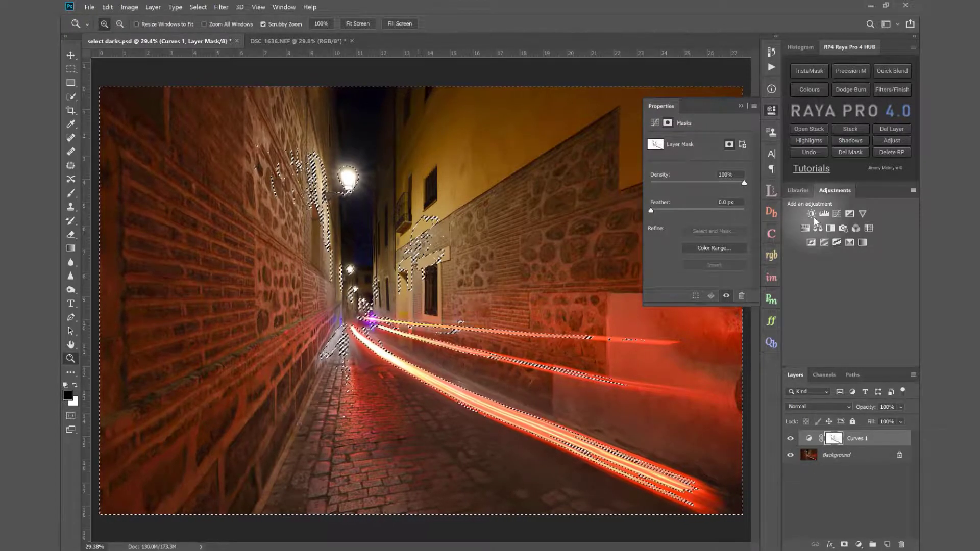
left_click(842, 229)
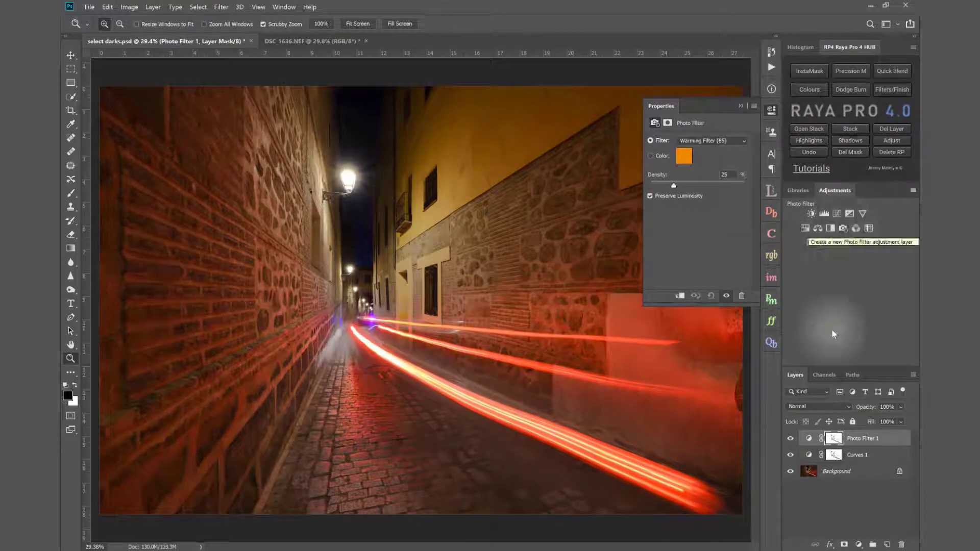
left_click(833, 440, "alt")
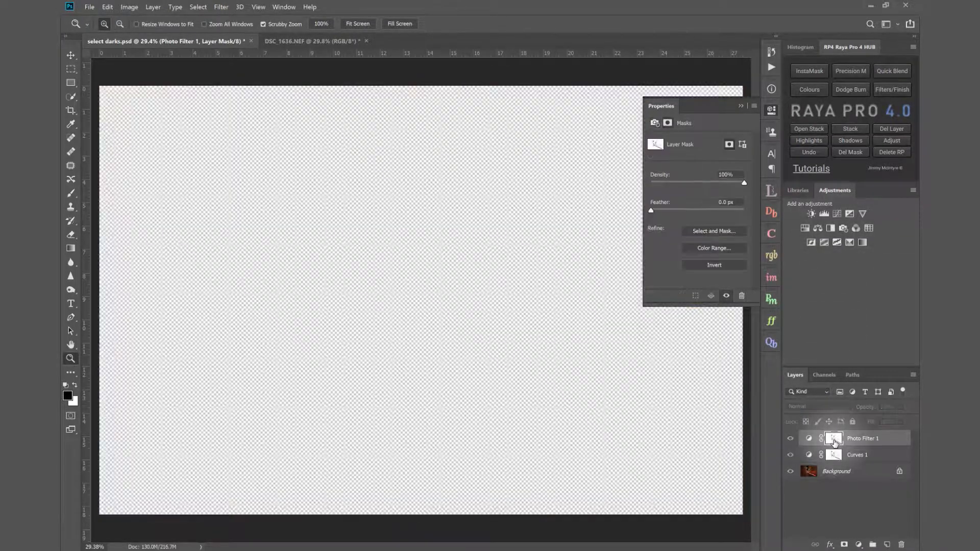
left_click(809, 438)
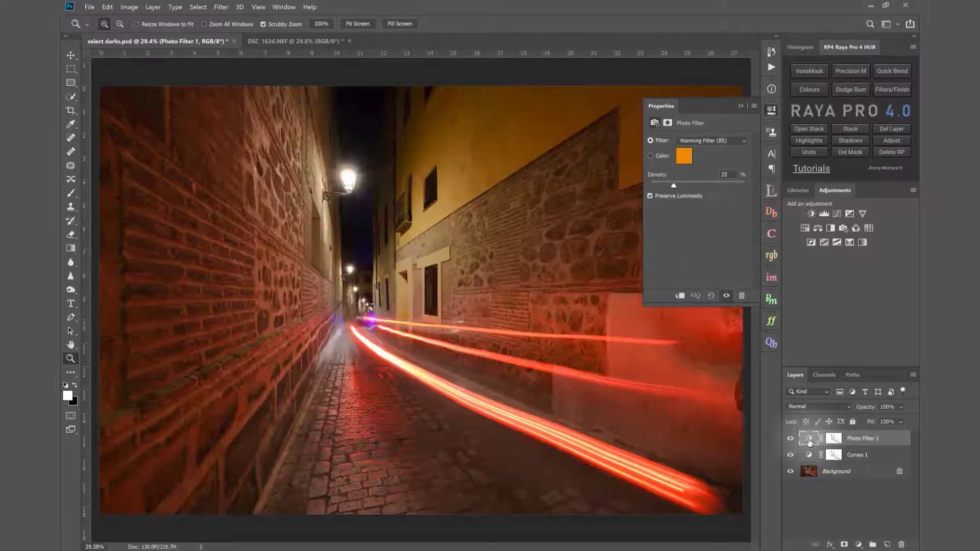
Step: Set the Photo Filter adjustment to the Blue filter with a density of 66%
left_click(697, 140)
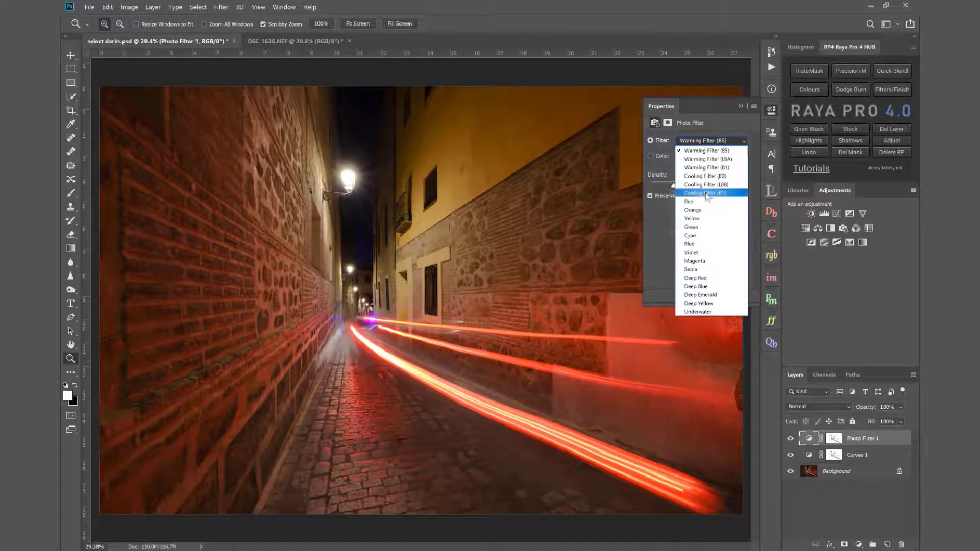
left_click(693, 243)
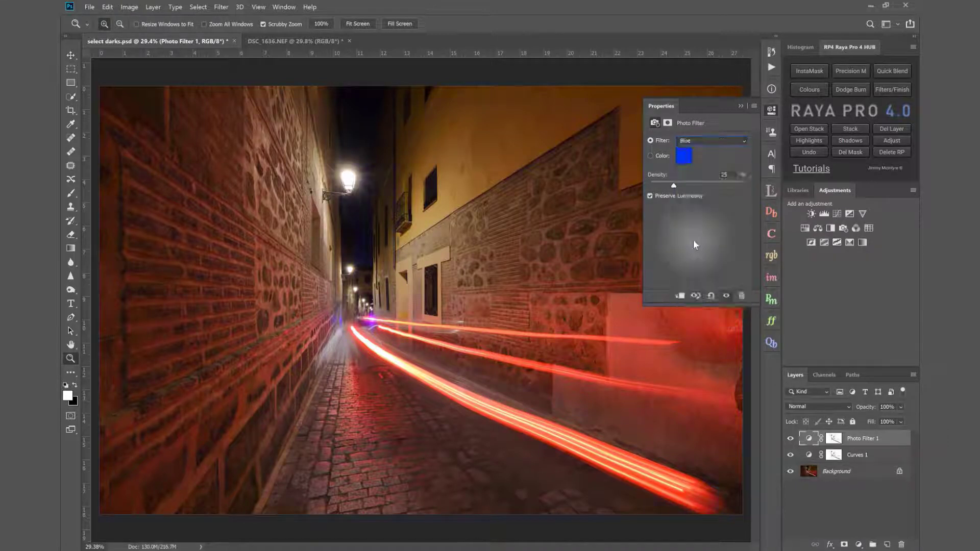
left_click_drag(680, 185, 713, 190)
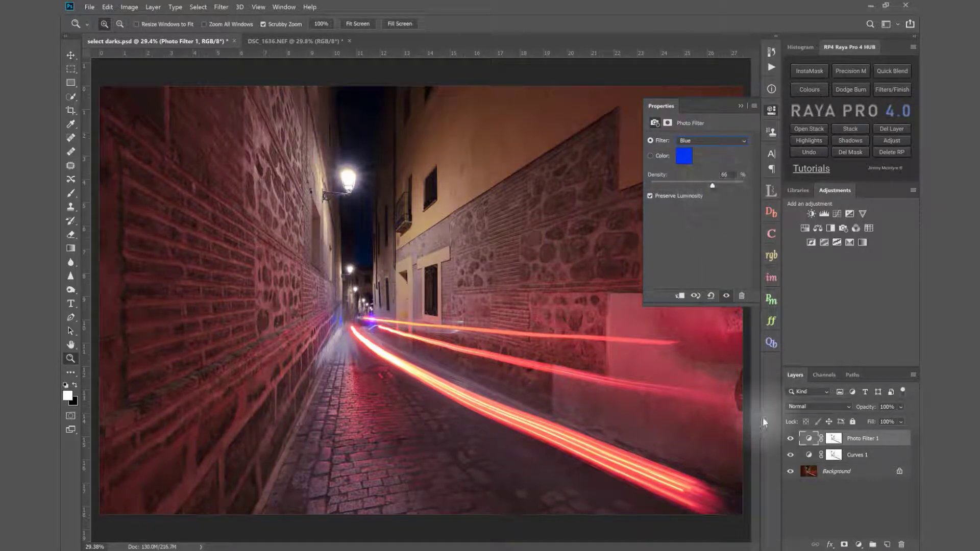
Step: Toggle the Photo Filter 1 layer's visibility repeatedly to compare the street photo with and without the blue tint
left_click(790, 437)
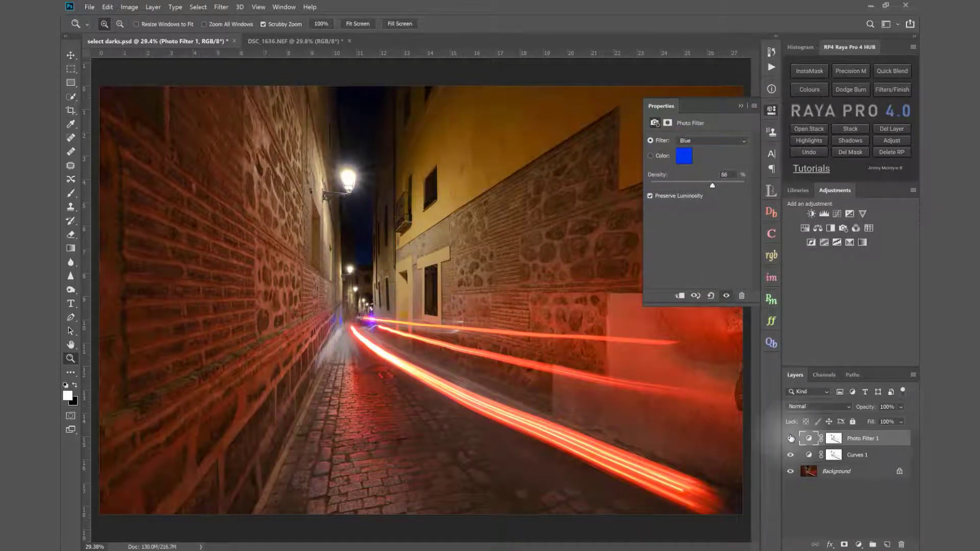
left_click(790, 438)
left_click(791, 438)
left_click(790, 438)
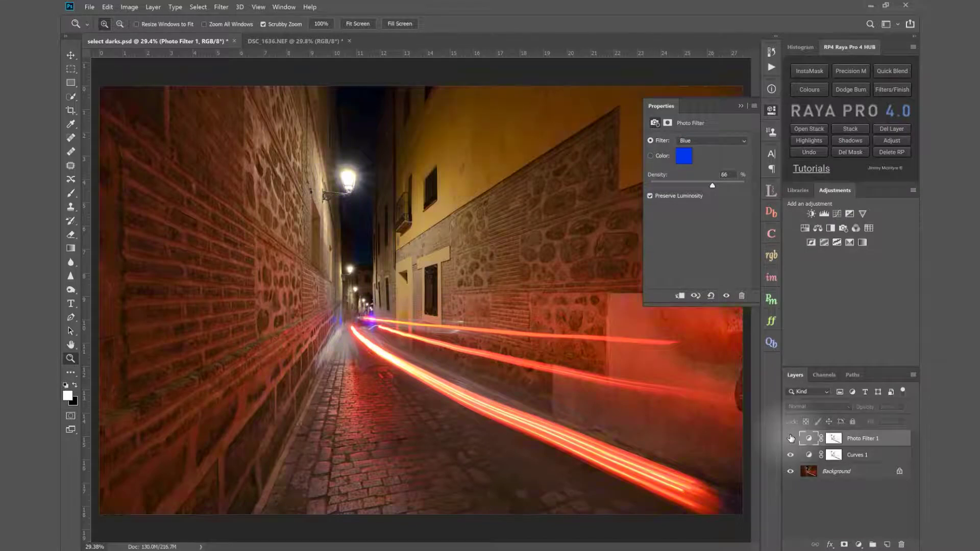
left_click(790, 438)
left_click(790, 437)
left_click(791, 438)
left_click(791, 438)
left_click(790, 438)
left_click(790, 438)
left_click(790, 438)
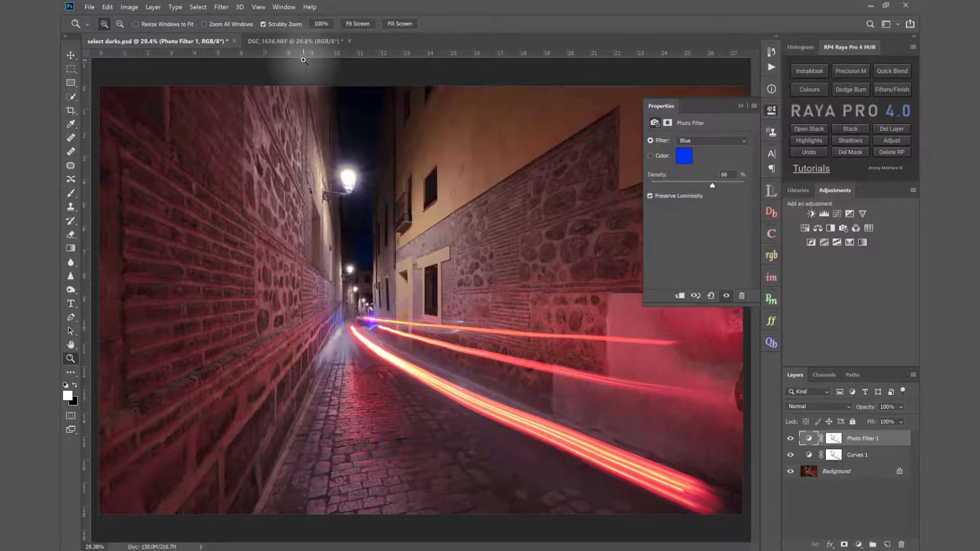
Step: In DSC_1636.NEF, create a Lumi32 Interactive Pick mask sampled from the top of the central tower and apply it to a Curves layer
left_click(302, 42)
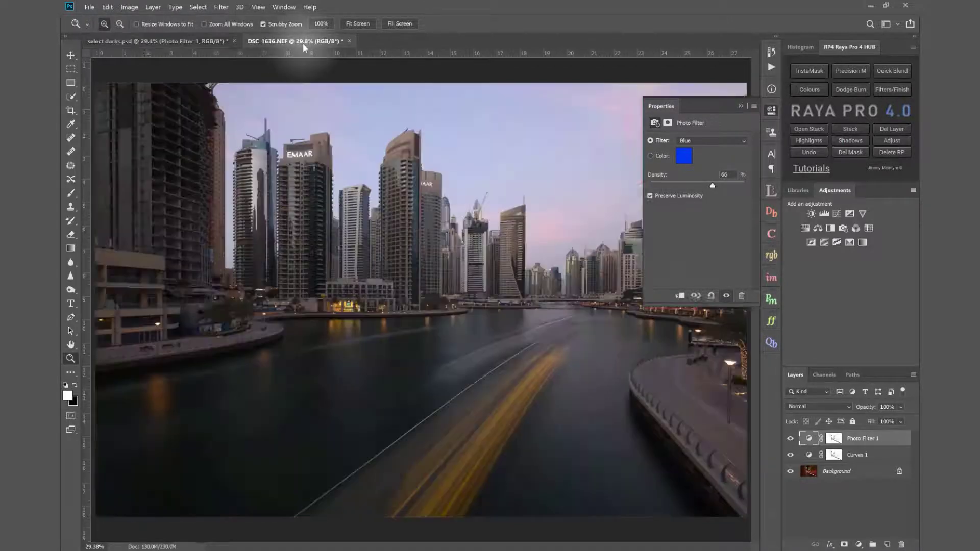
left_click(771, 189)
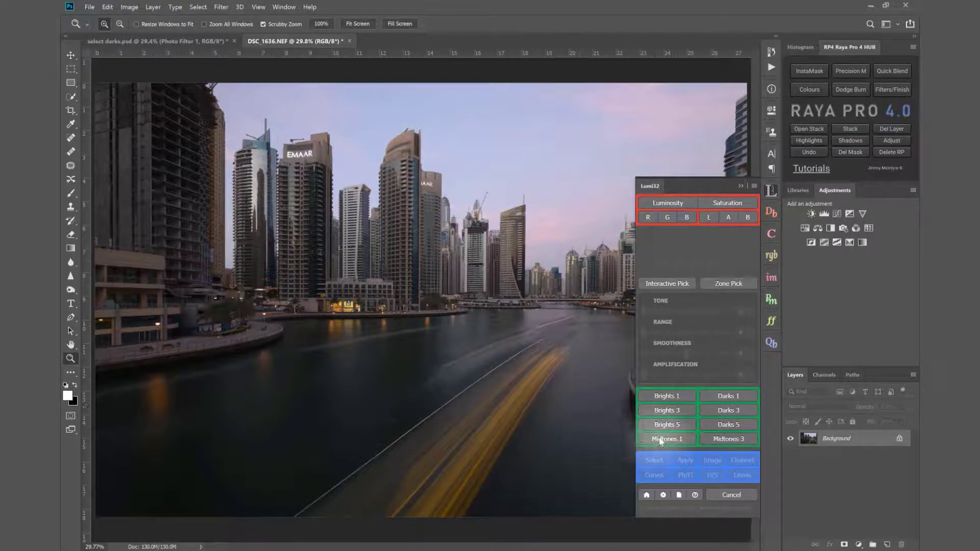
left_click(673, 285)
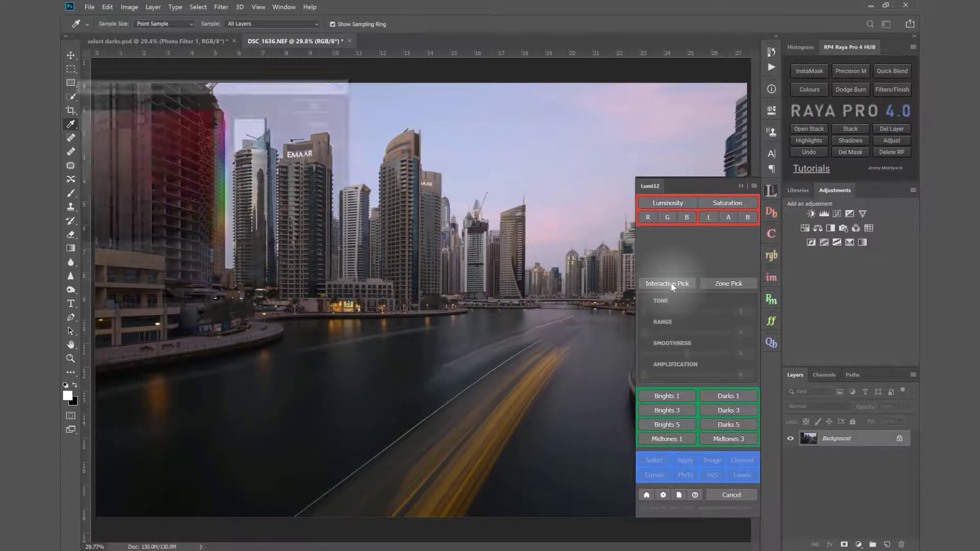
left_click(406, 134)
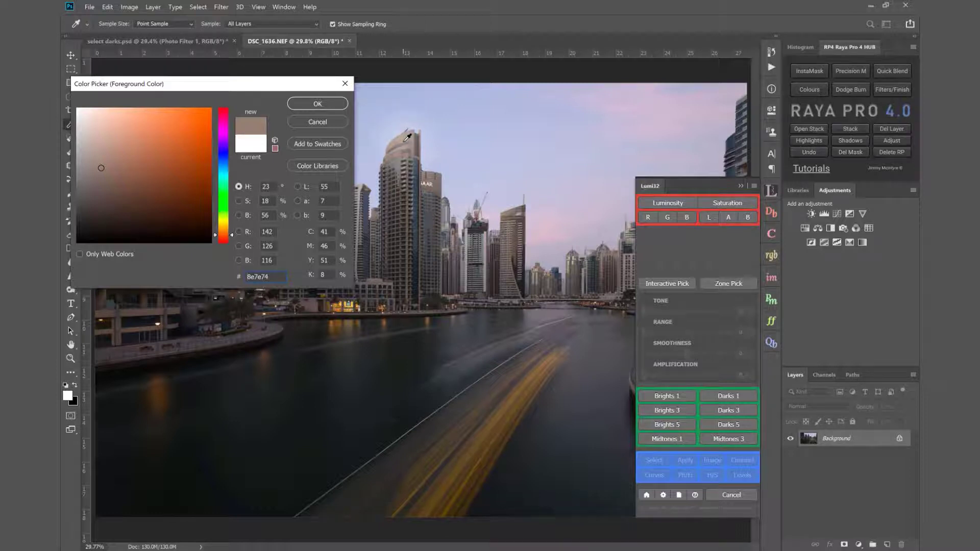
left_click(308, 107)
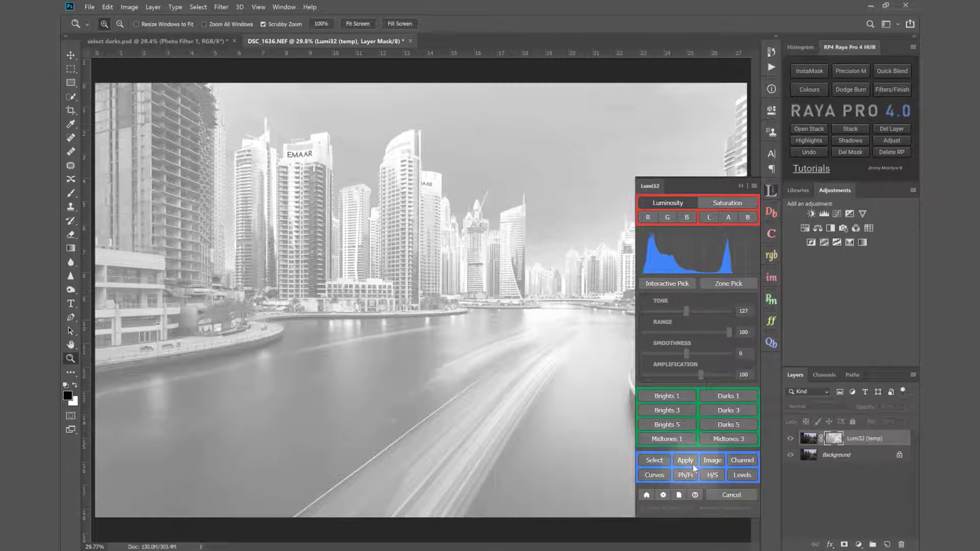
left_click(656, 475)
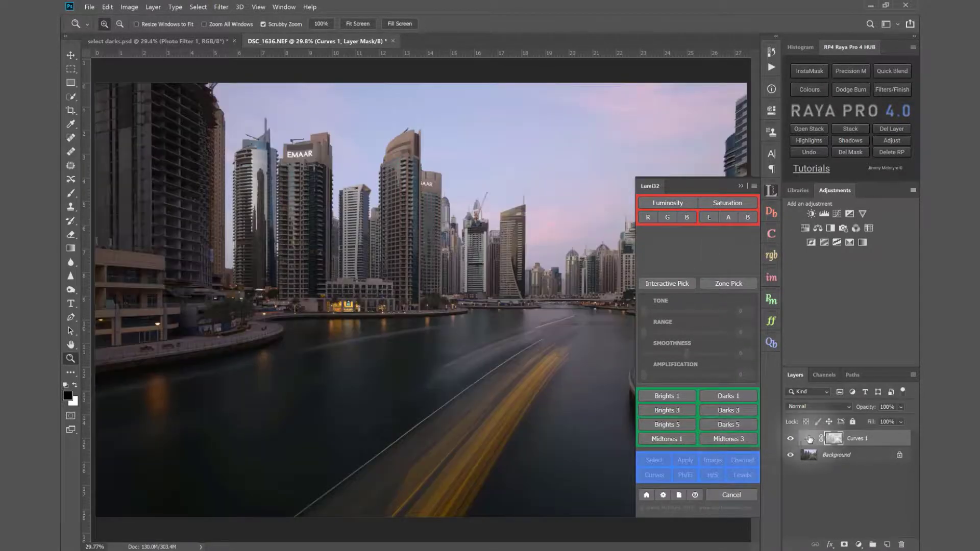
Step: Try brightening the skyline with the unrefined Curves mask, view the mask on its own, and delete the Curves layer
left_click_drag(717, 192, 716, 182)
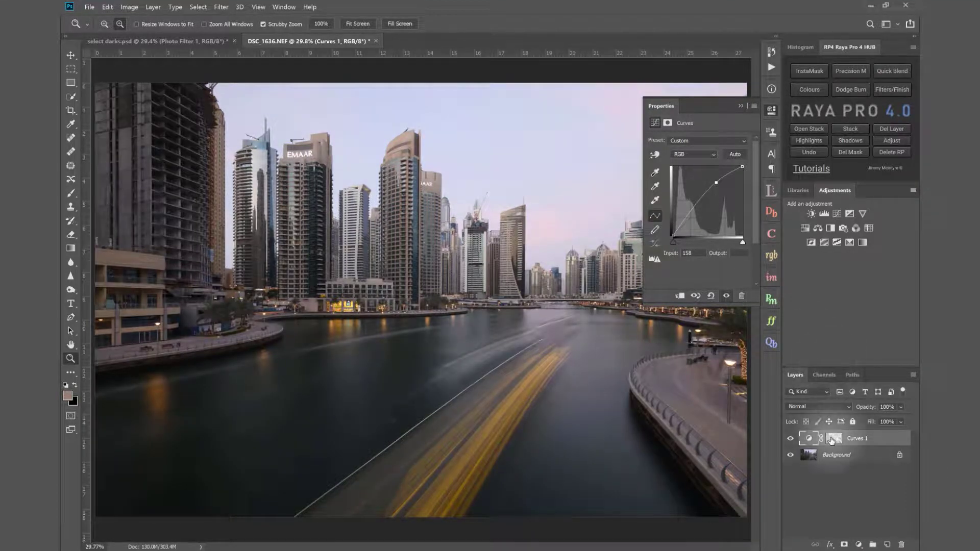
left_click(832, 438, "alt")
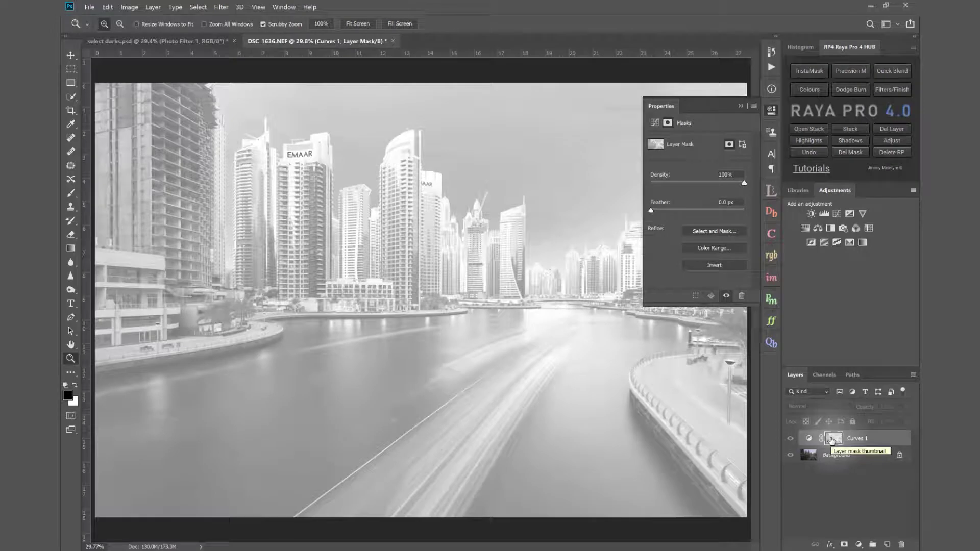
left_click(899, 127)
Step: Rebuild the Interactive Pick mask from the same sampled colour with Range 24 and Smoothness 50, and apply it to a new Curves layer
left_click(772, 190)
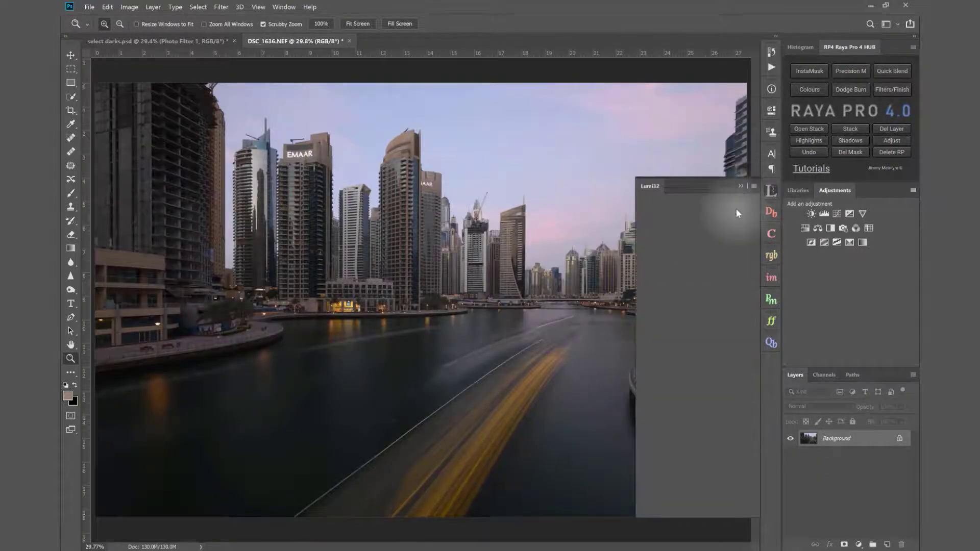
left_click(670, 283)
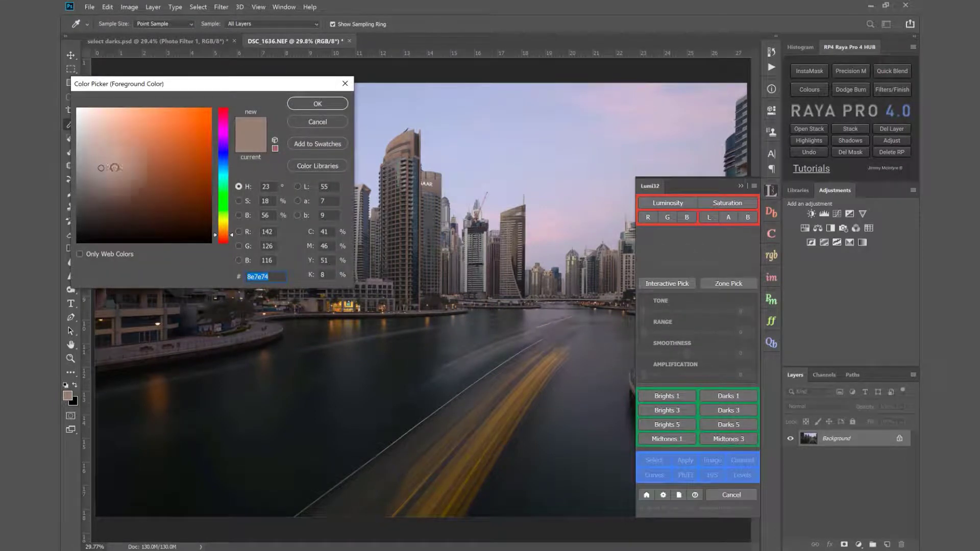
left_click(322, 106)
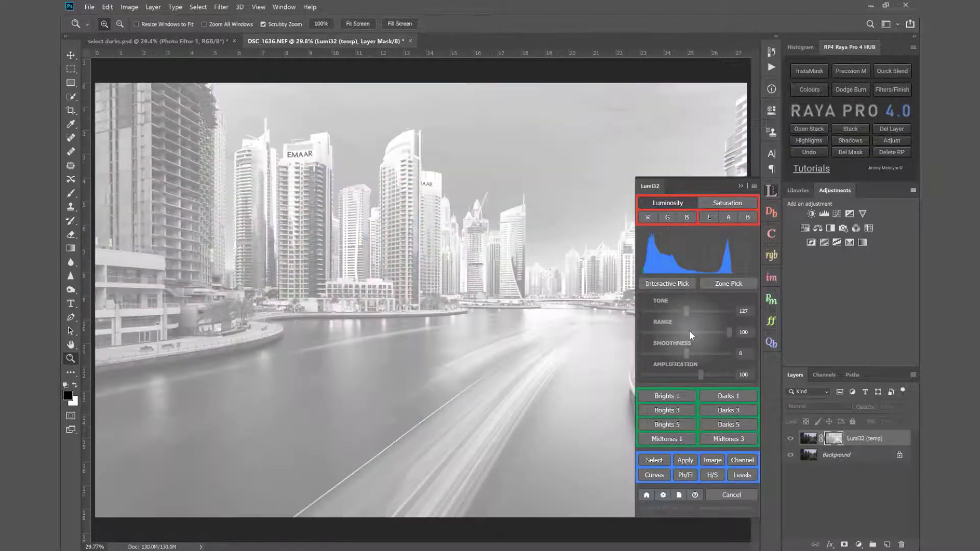
left_click_drag(689, 331, 681, 333)
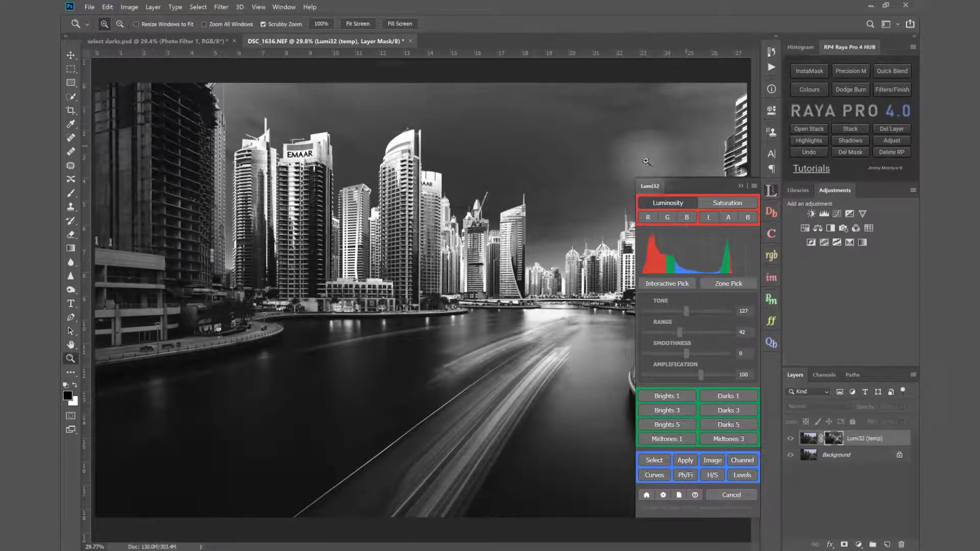
left_click_drag(679, 332, 664, 332)
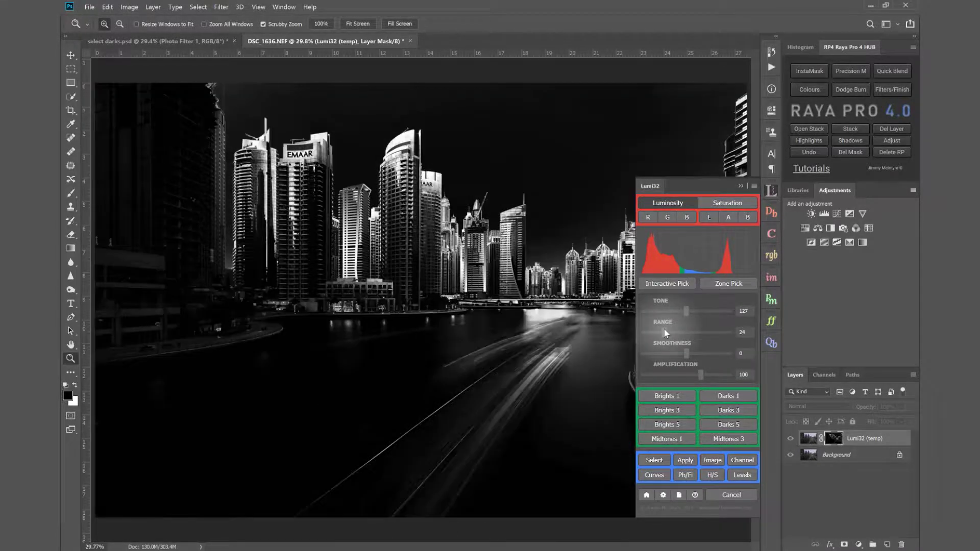
left_click(709, 352)
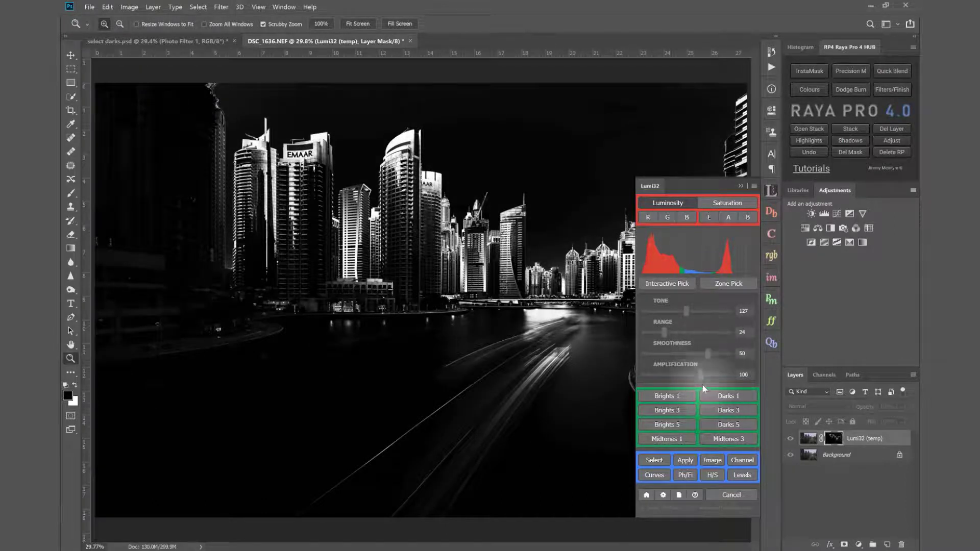
left_click(652, 476)
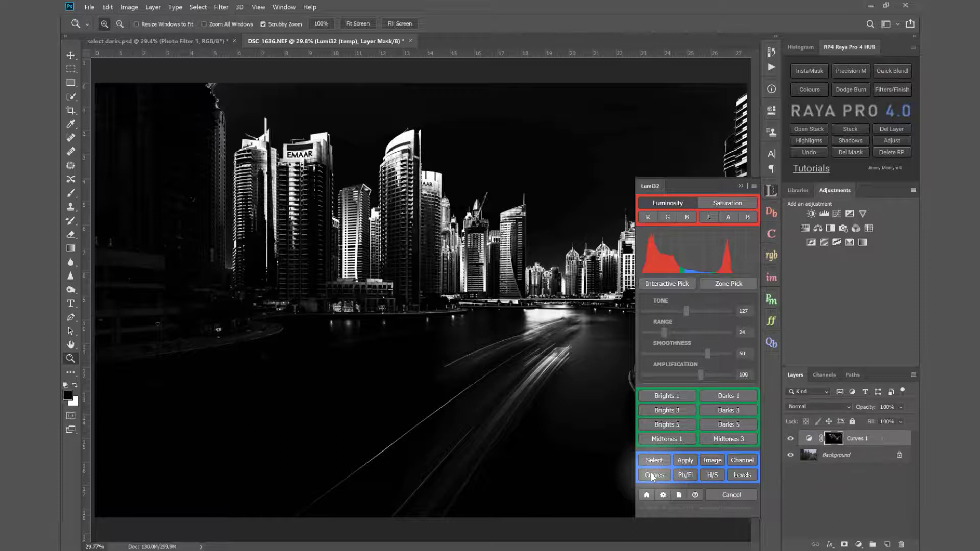
Step: Brighten the picked tower tones by raising the Curves point at input 128, and check the layer mask on its own
double_click(804, 440)
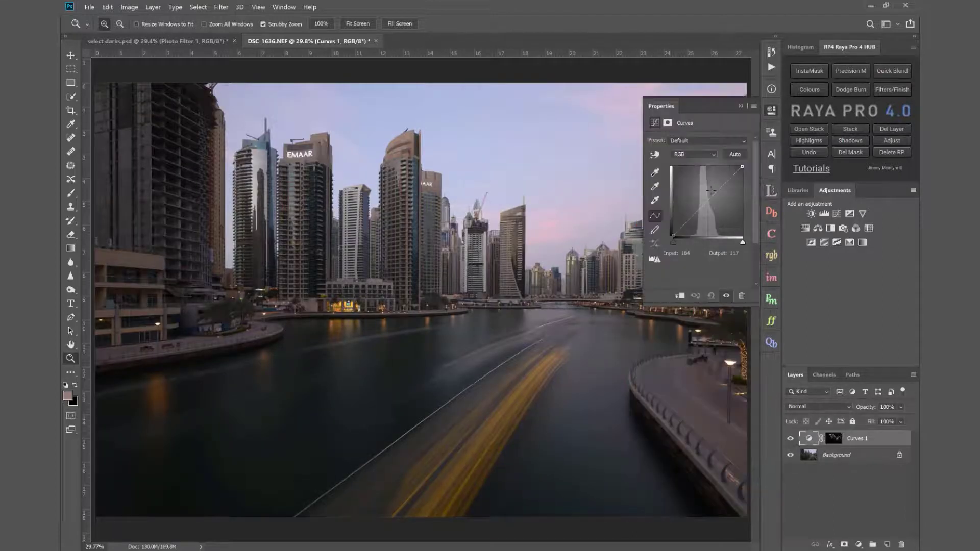
mouse_move(711, 190)
left_mouse_down()
mouse_move(704, 182)
mouse_move(708, 190)
left_mouse_up()
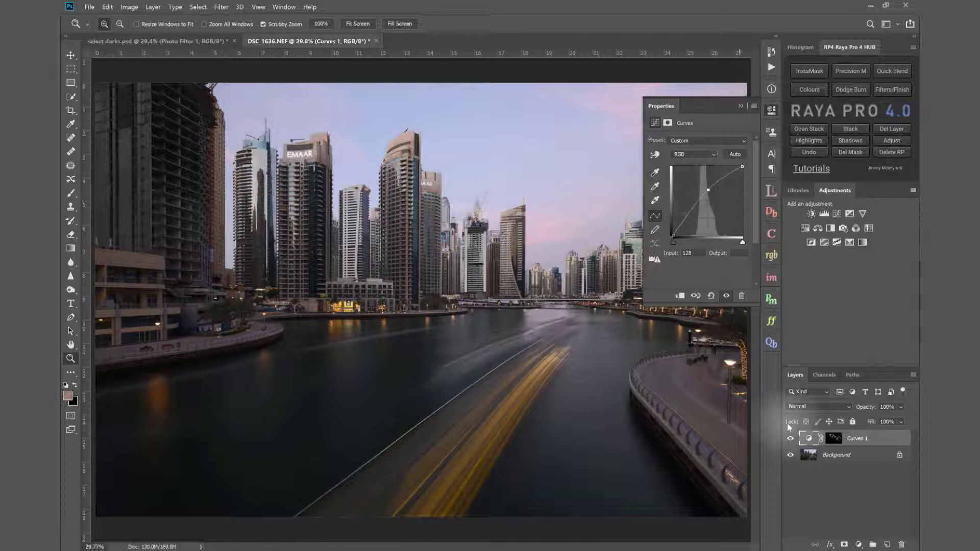
left_click(840, 439, "alt")
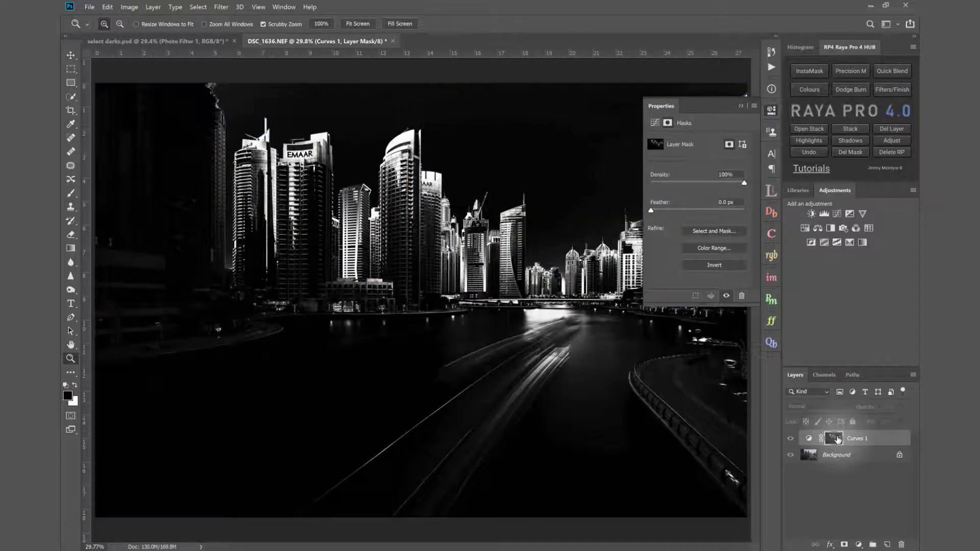
left_click(811, 439)
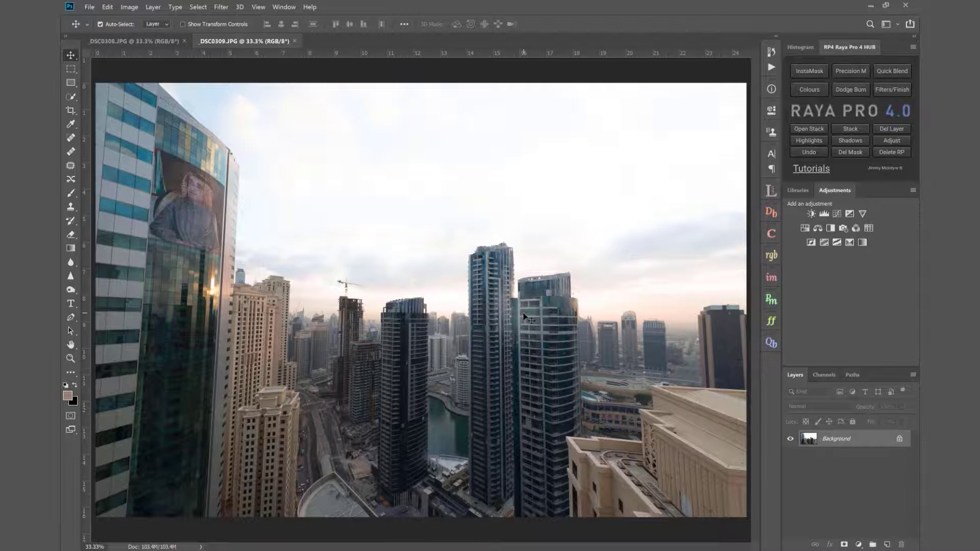
Step: Switch between _DSC0308.JPG and _DSC0309.JPG to compare the dark and bright exposures of the skyline
left_click(202, 41)
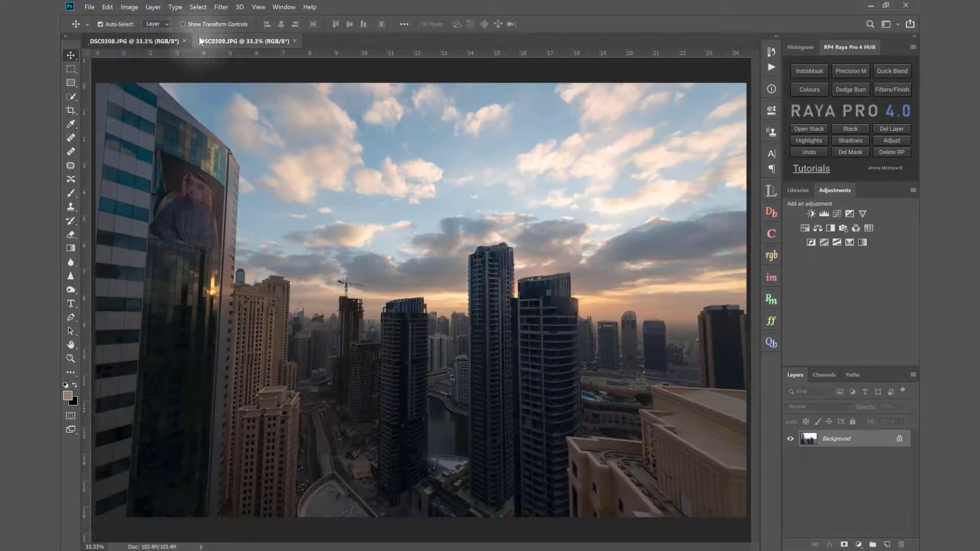
left_click(136, 41)
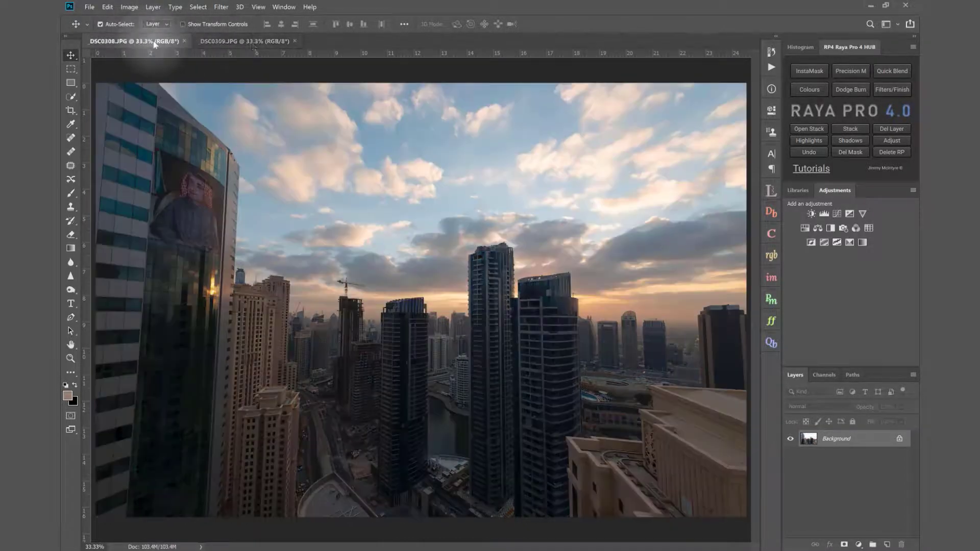
left_click(254, 42)
left_click(127, 40)
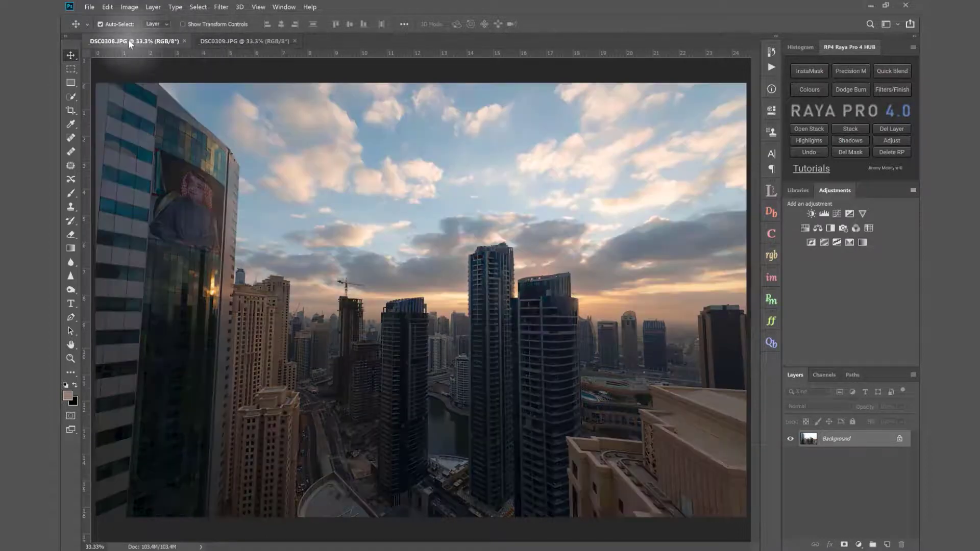
left_click(254, 41)
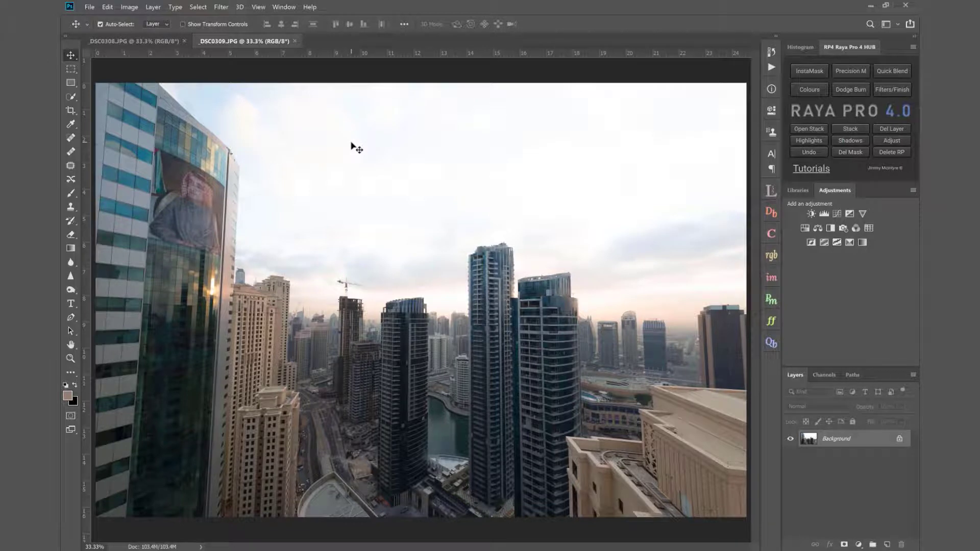
Step: Stack the _DSC0309.JPG exposure as a layer over the unlocked background of _DSC0308.JPG, and close the source document
left_click(850, 131)
left_click_drag(311, 162, 396, 320)
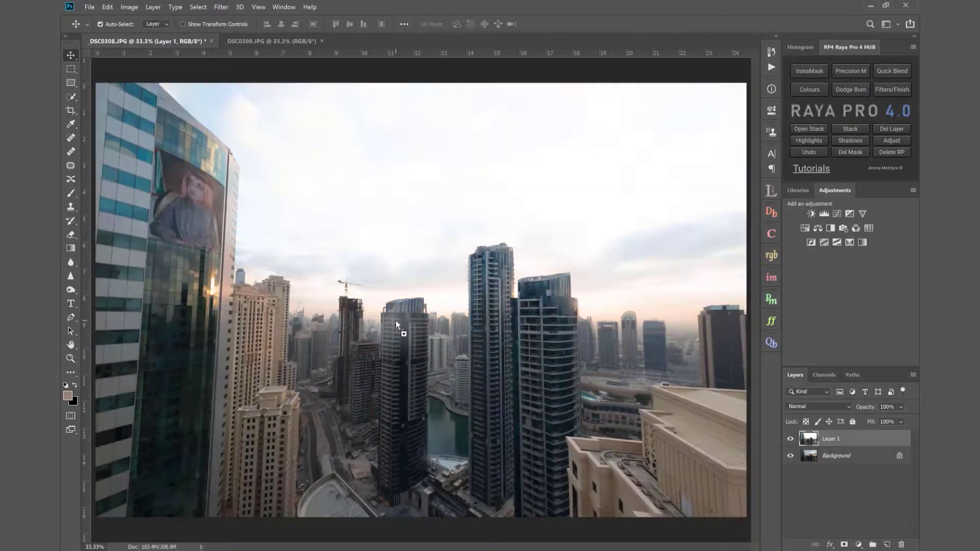
left_click(898, 455)
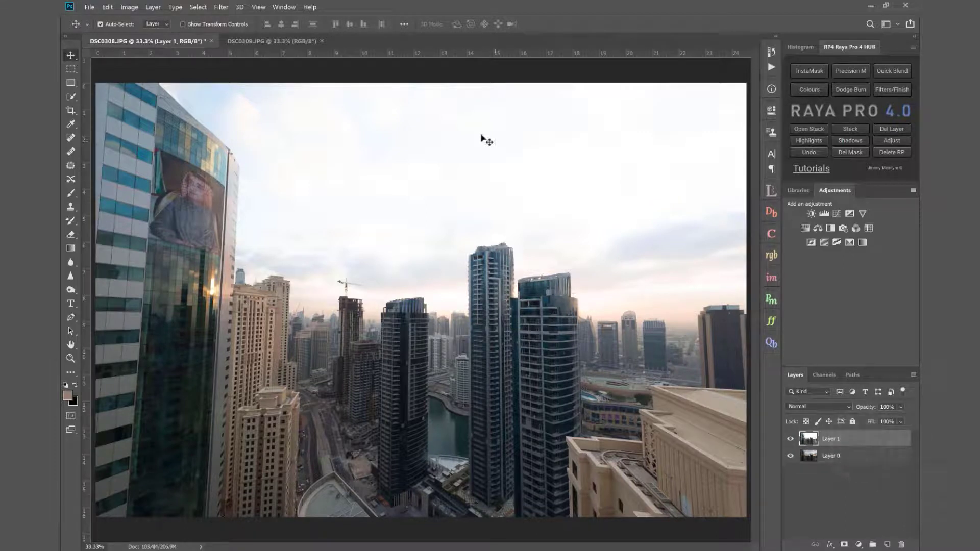
left_click(320, 41)
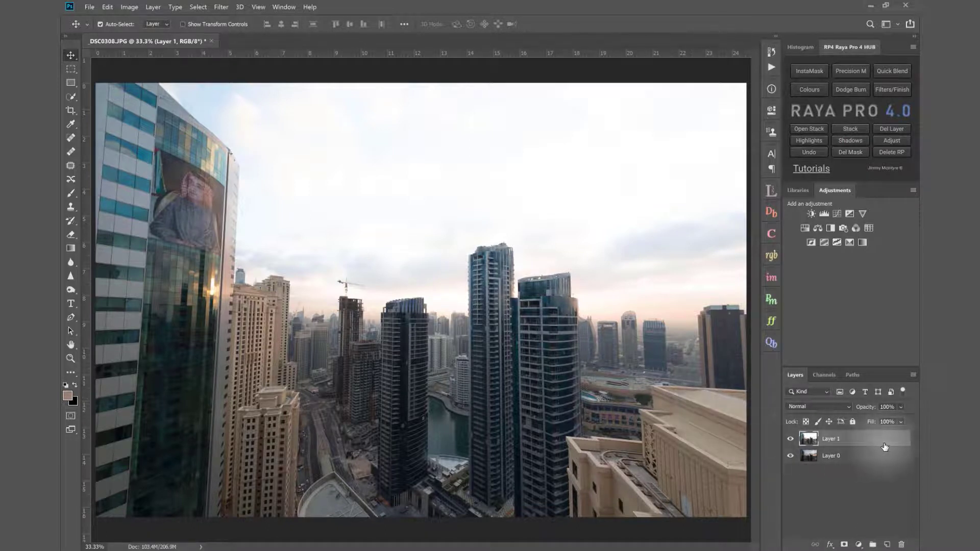
Step: Move the darker exposure above the bright one in the layer stack, and toggle its visibility to compare the two
left_click_drag(883, 442, 868, 462)
left_click(856, 438)
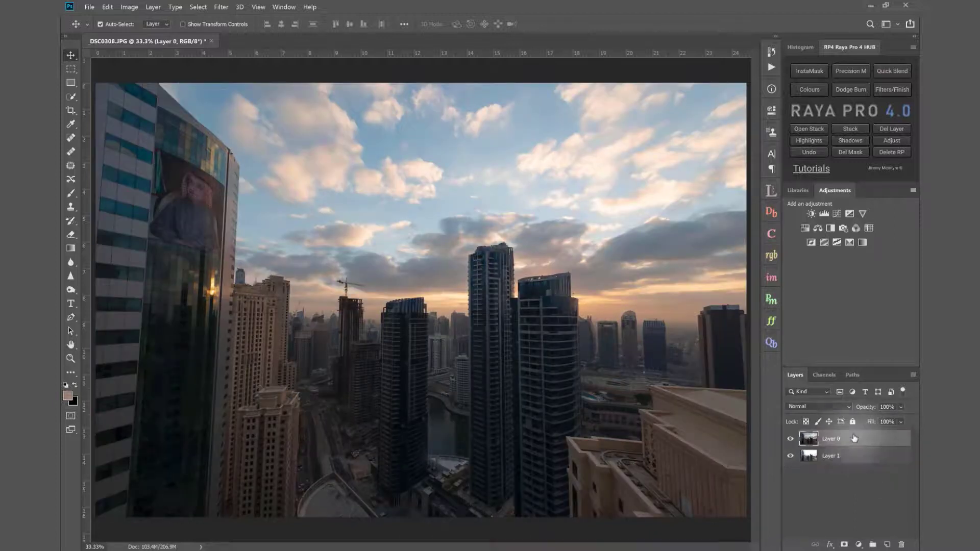
left_click(790, 437)
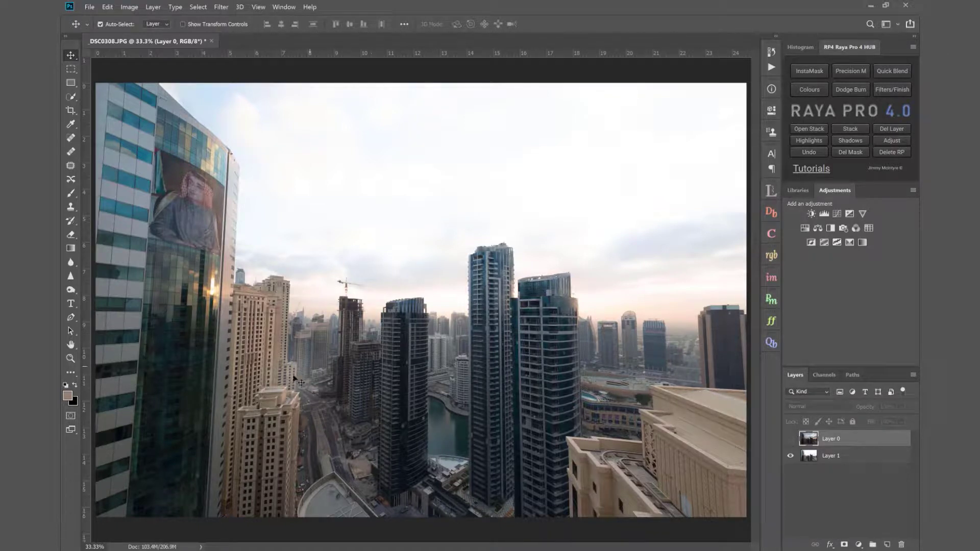
left_click(789, 441)
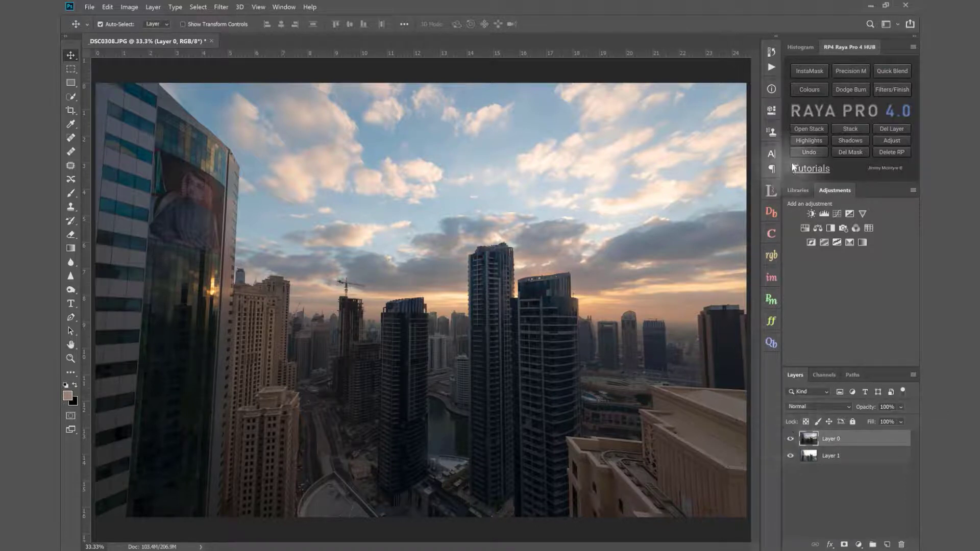
Step: Open Lumi32 and toggle Layer 0's visibility to compare the dark and bright skyline exposures
left_click(770, 192)
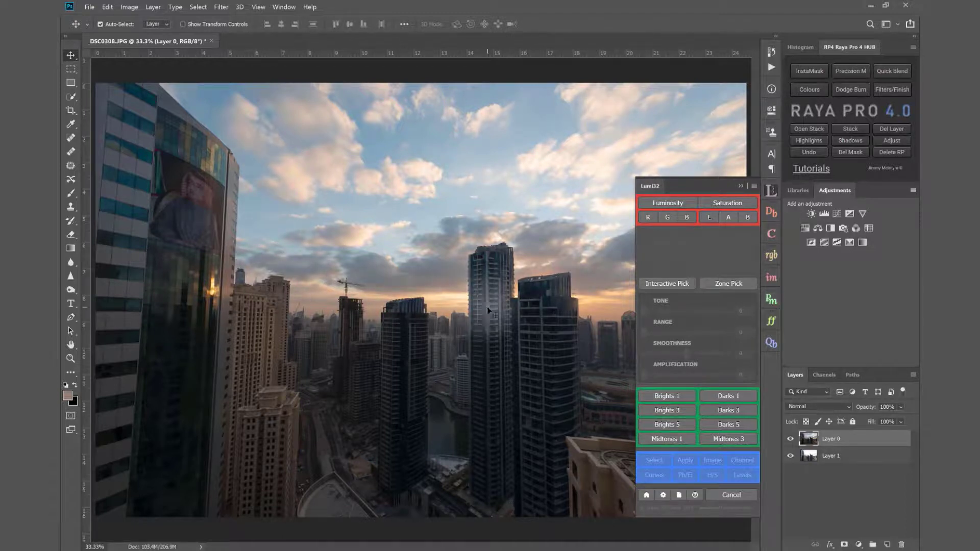
left_click(790, 440)
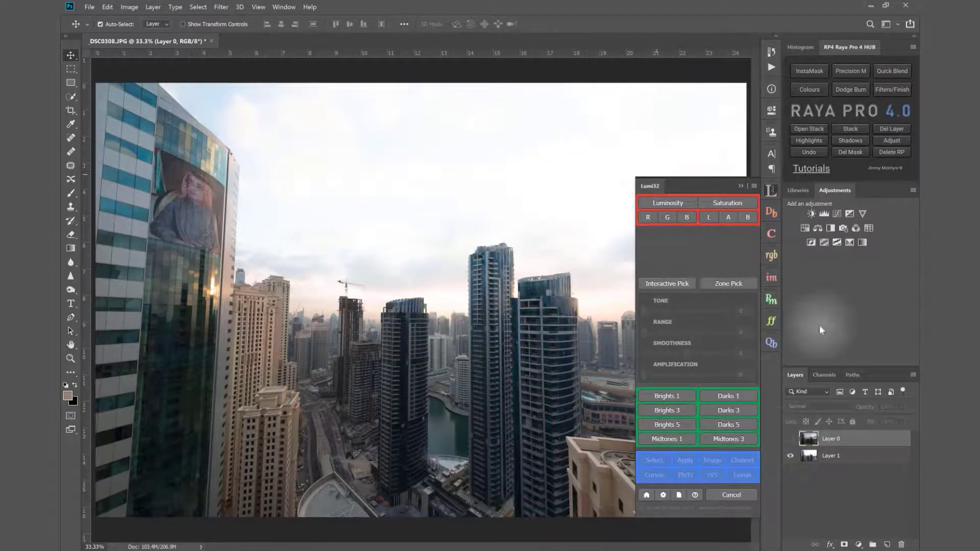
left_click(789, 440)
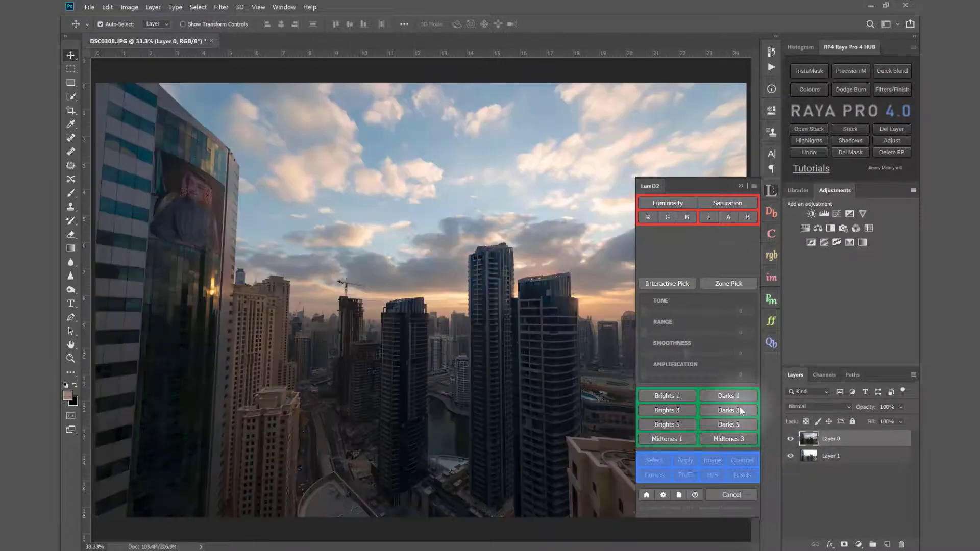
Step: Apply a Lumi32 Brights 1 mask to Layer 0, and toggle the layer's visibility to compare the blend
left_click(651, 396)
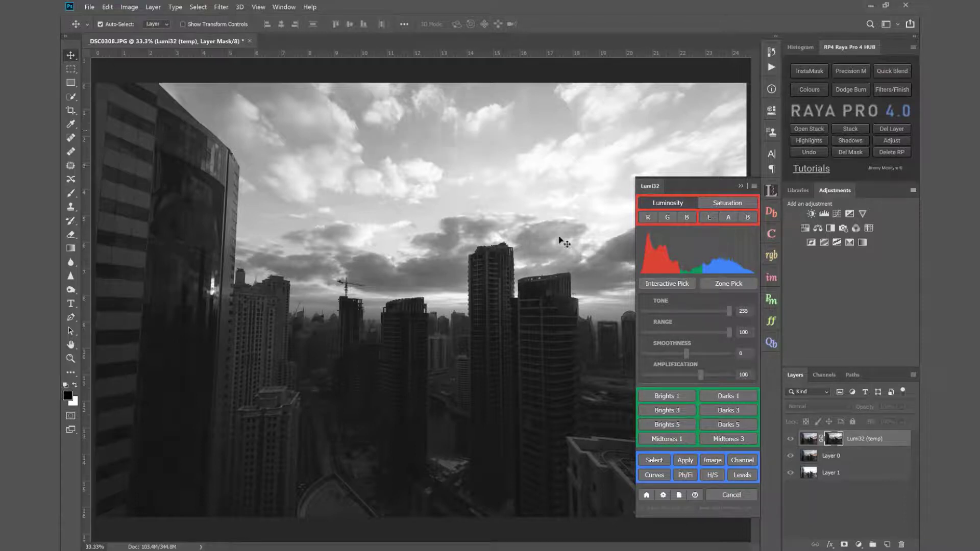
left_click(685, 461)
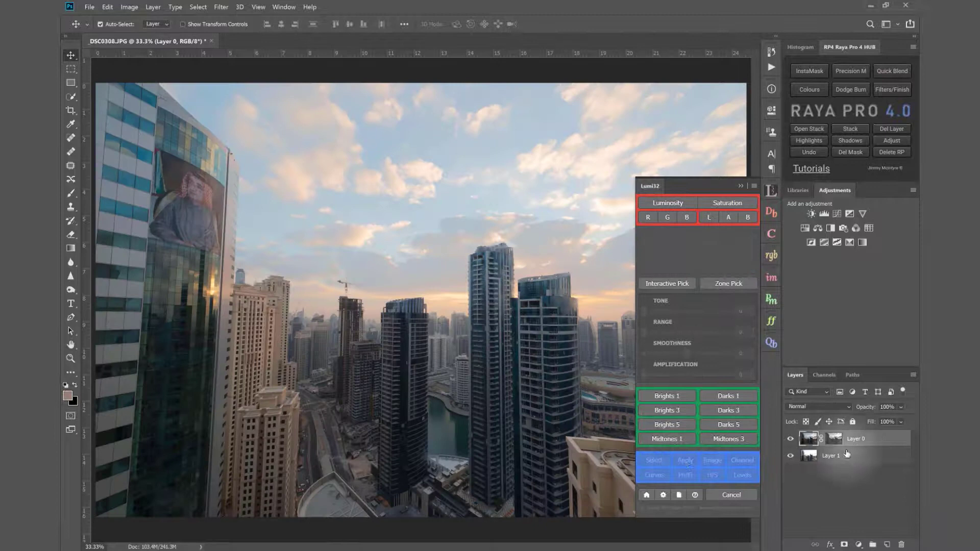
left_click(790, 440)
left_click(790, 439)
left_click(790, 440)
left_click(790, 440)
left_click(790, 440)
left_click(789, 440)
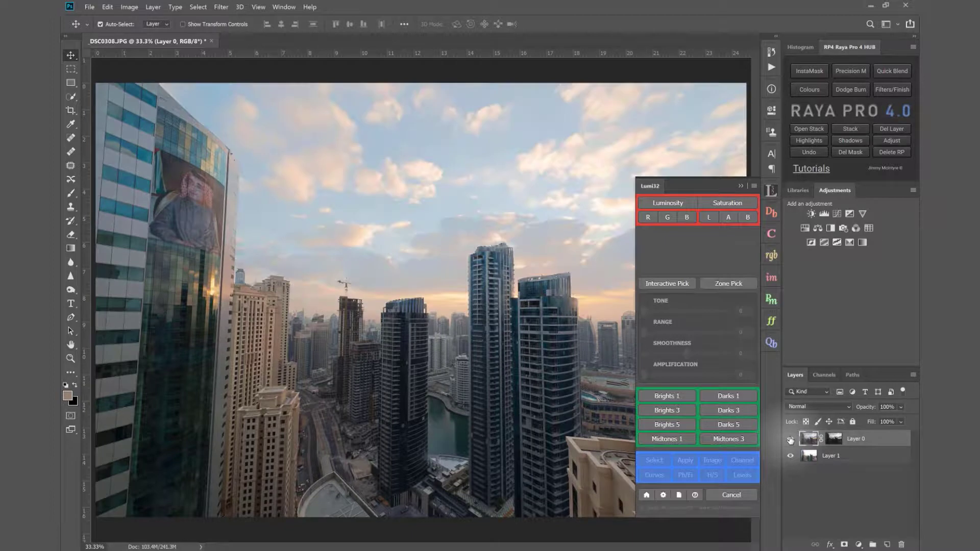
Step: Disable and re-enable Layer 0's mask to judge its effect, and delete the mask from the layer
left_click(831, 443)
right_click(831, 443)
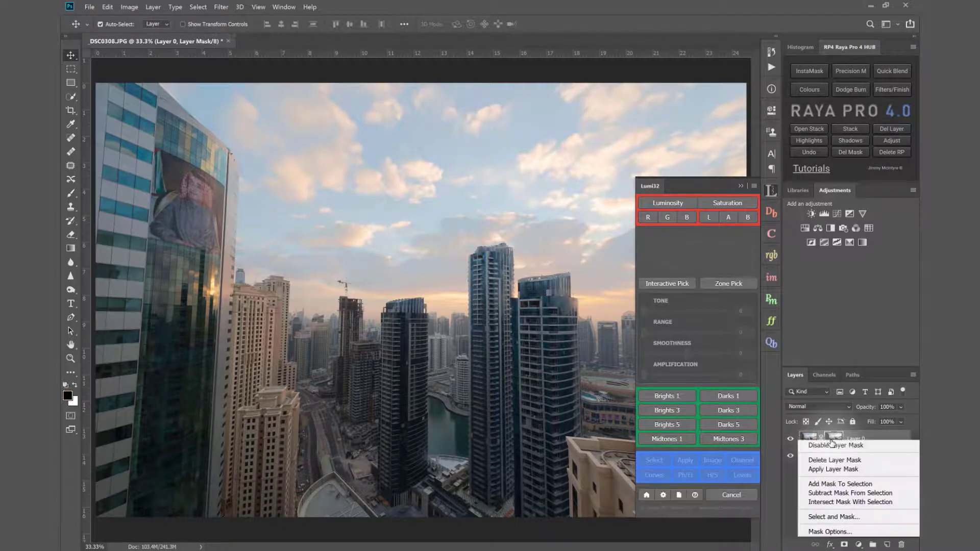
left_click(831, 445)
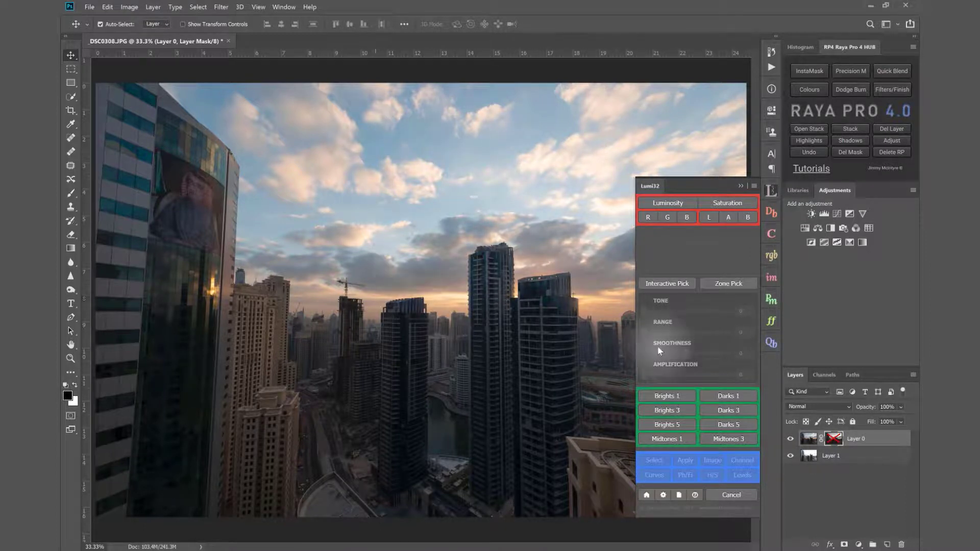
left_click(835, 441, "shift")
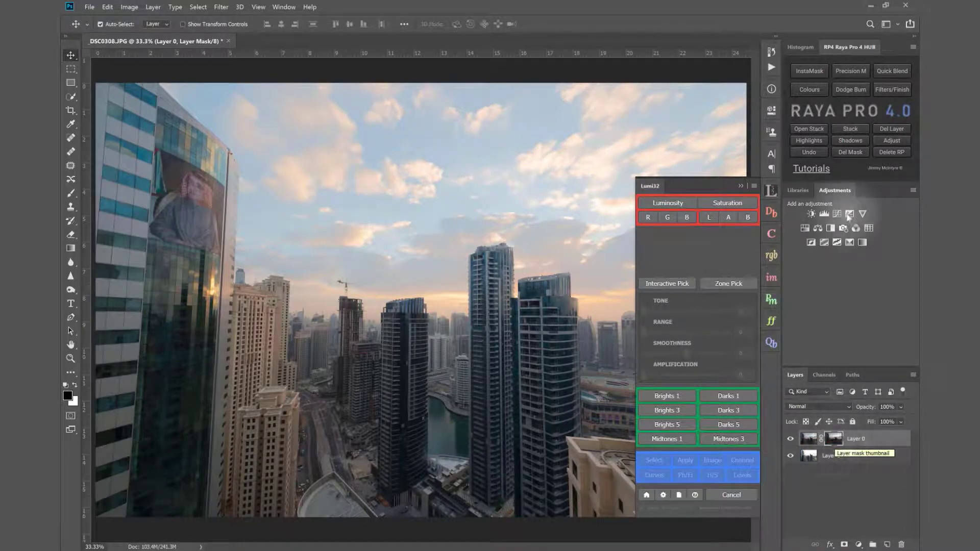
left_click(850, 152)
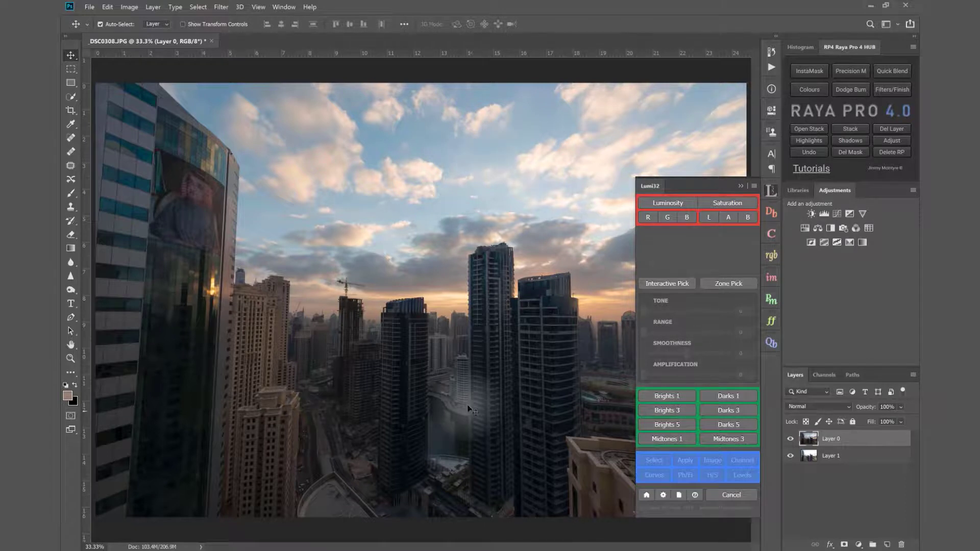
Step: Preview a Brights 1 mask built from the dark exposure, cancel it, and check the bright exposure underneath
left_click(664, 395)
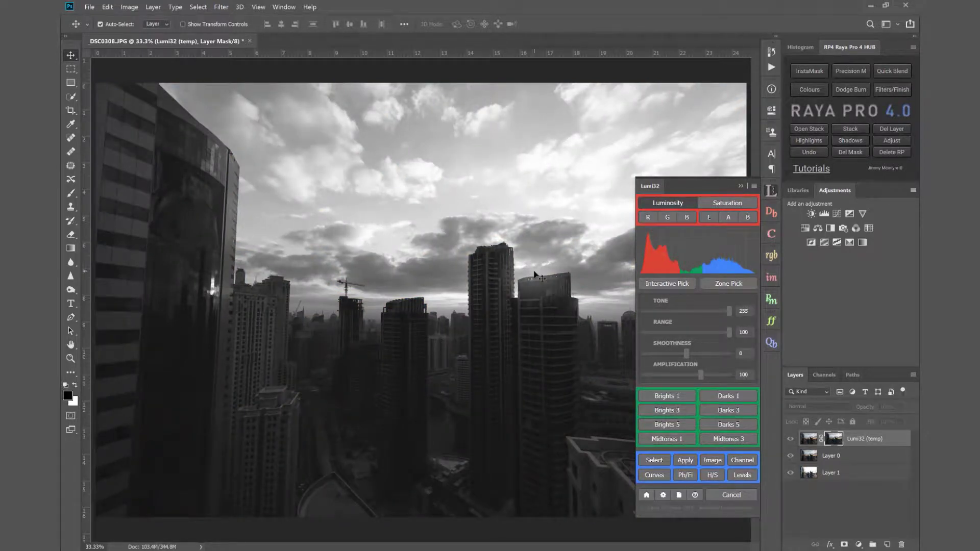
left_click(731, 494)
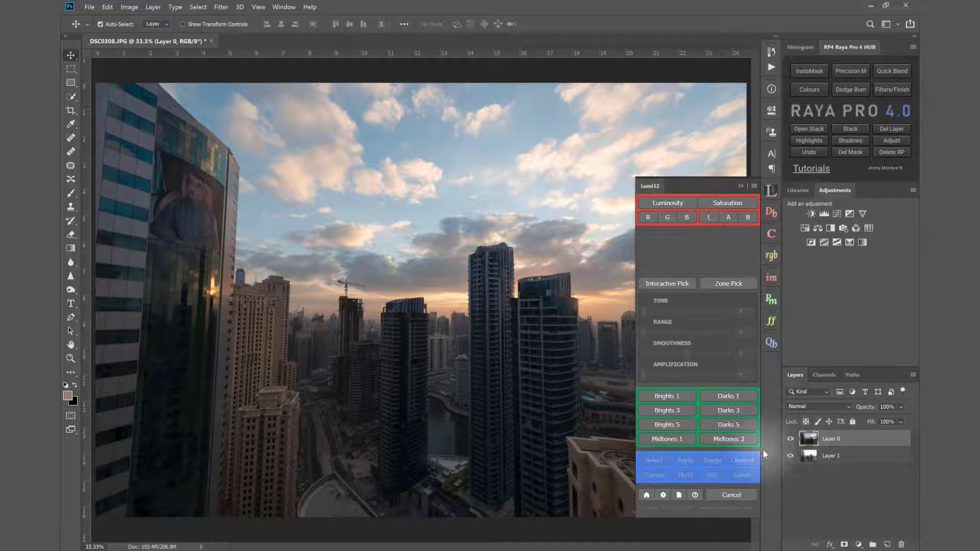
left_click(792, 440)
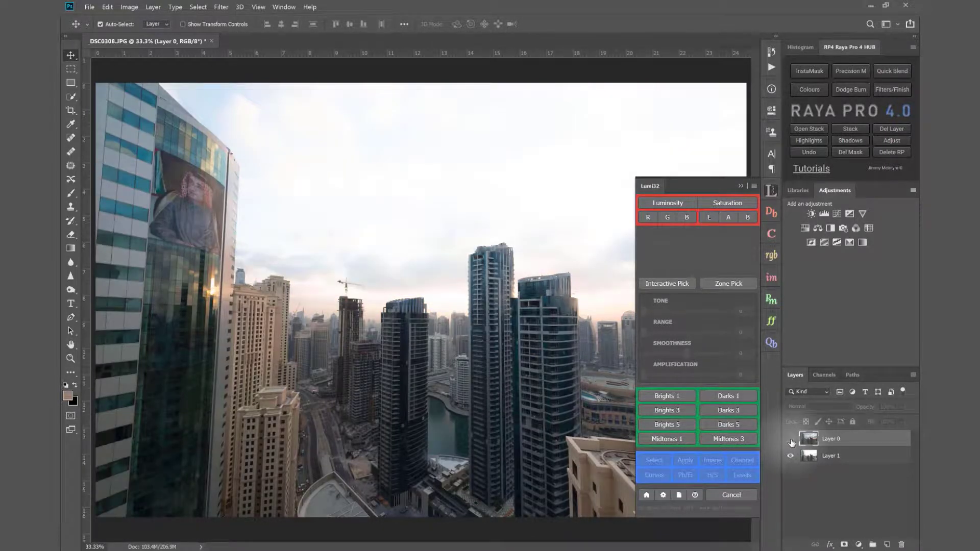
left_click(790, 440)
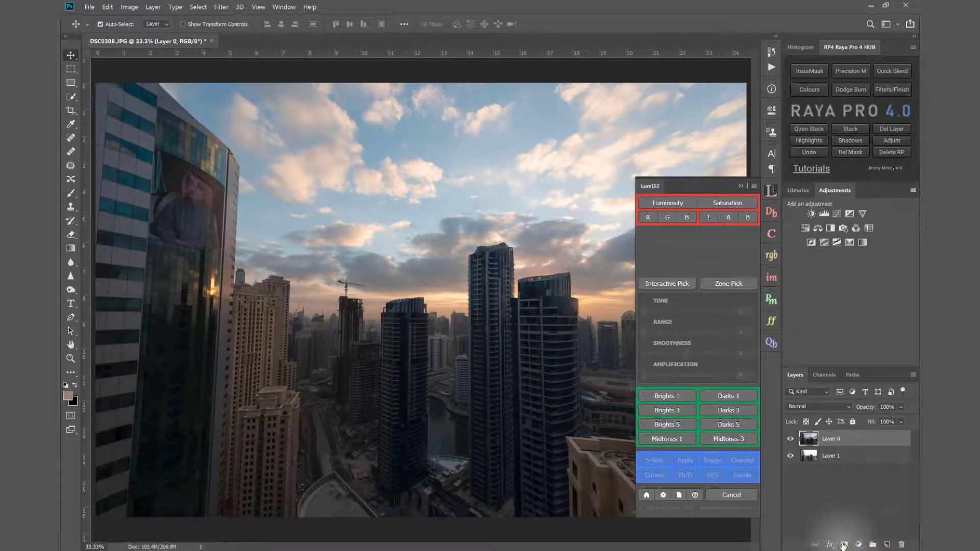
Step: Hide Layer 0 with a black mask, apply a Brights 1 mask with range 79 and smoothness 37, and collapse Lumi32
left_click(843, 545, "alt")
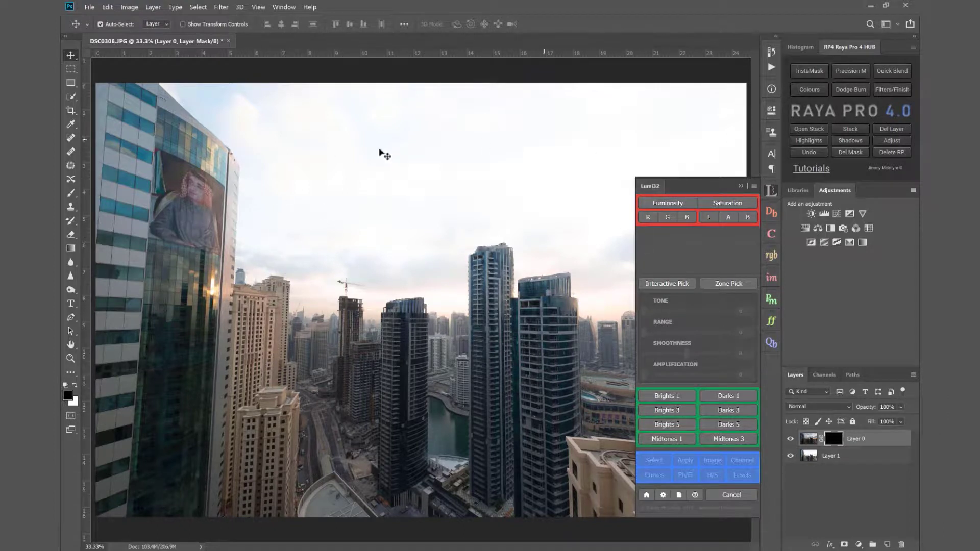
left_click(655, 396)
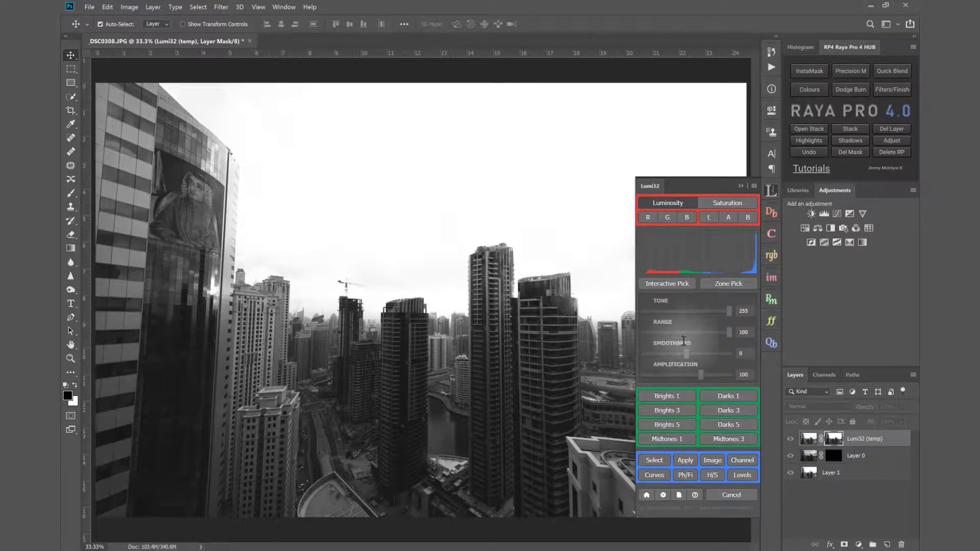
left_click(711, 332)
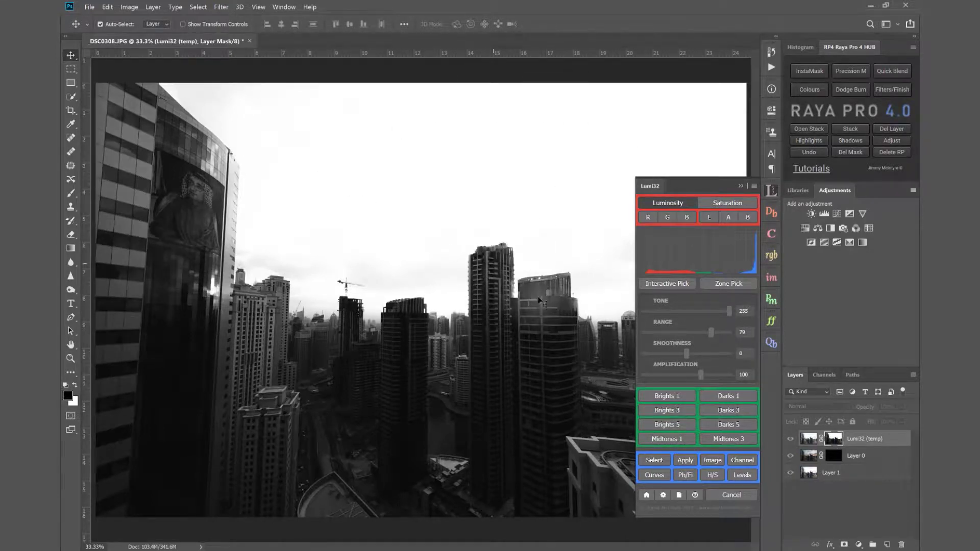
left_click_drag(688, 358, 703, 361)
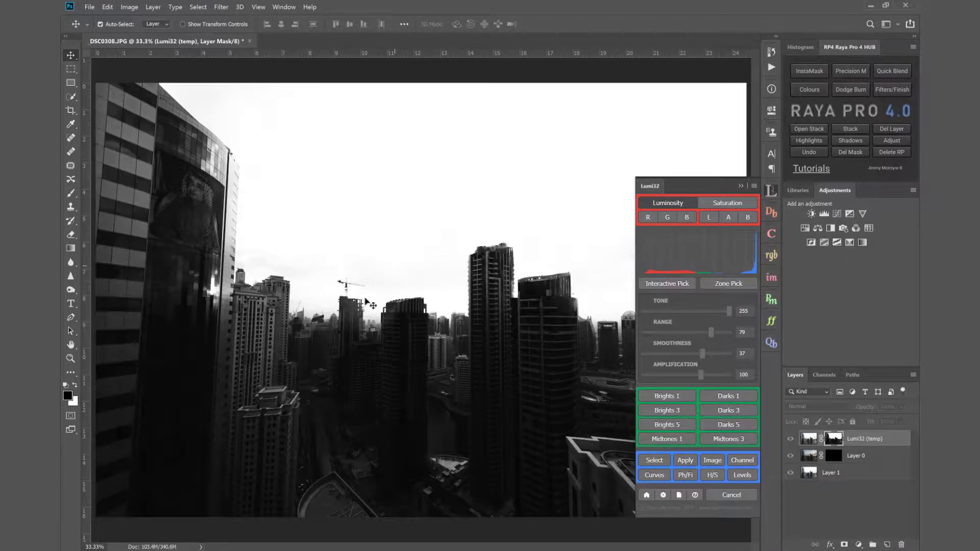
left_click(686, 460)
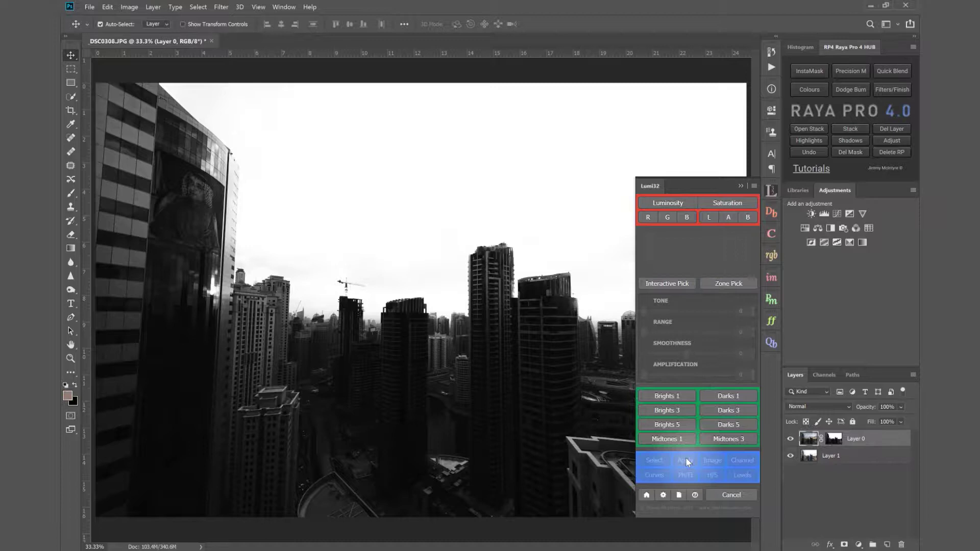
left_click(741, 187)
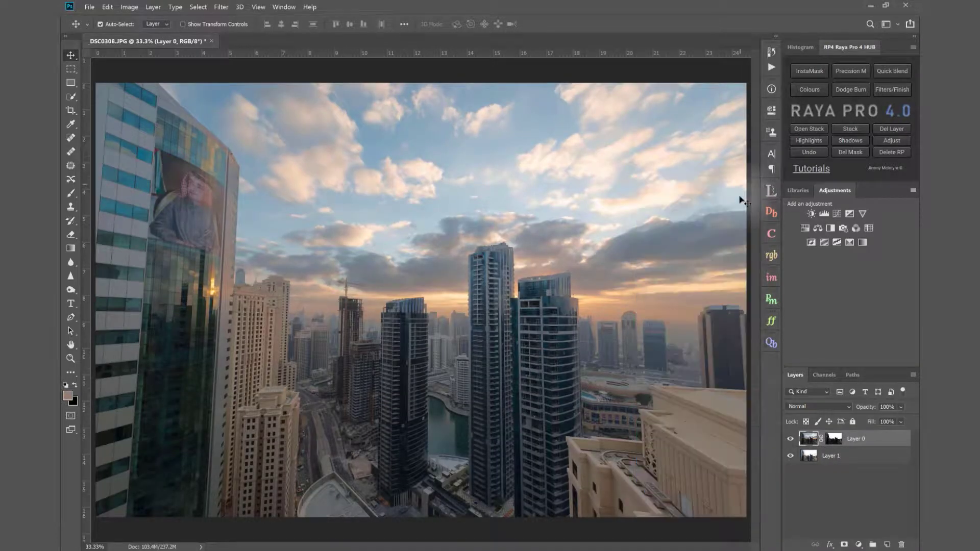
Step: Toggle Layer 0's visibility repeatedly to compare the blended skyline with the bright exposure alone
left_click(792, 439)
left_click(791, 439)
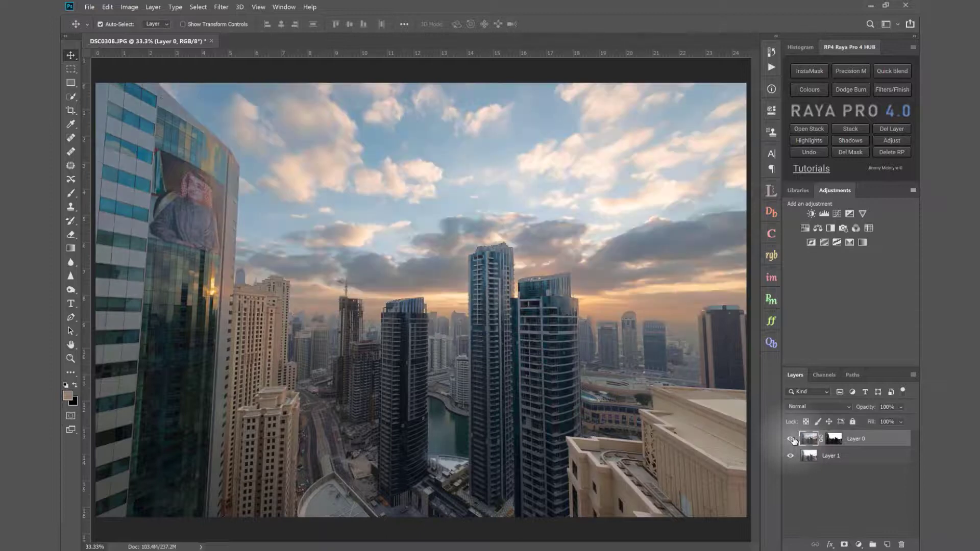
left_click(791, 439)
left_click(792, 439)
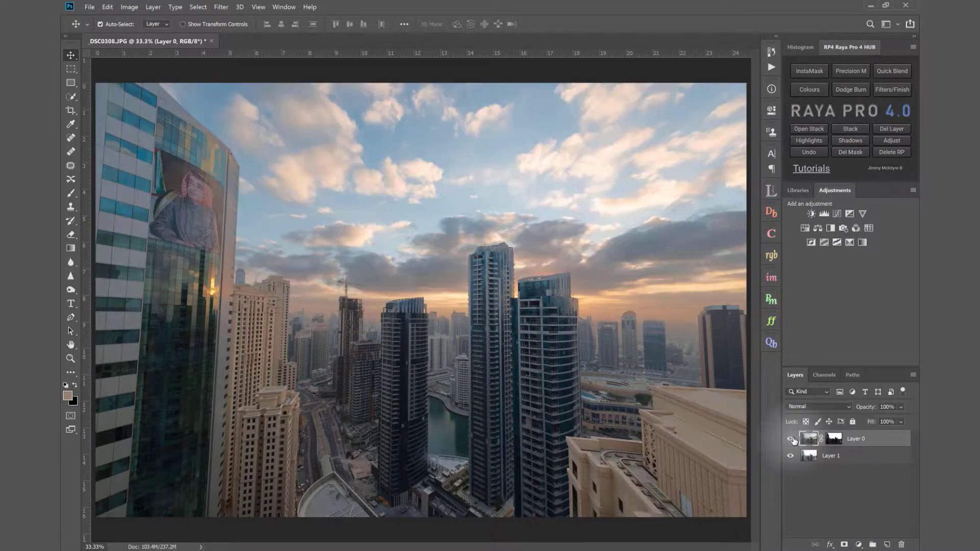
left_click(791, 439)
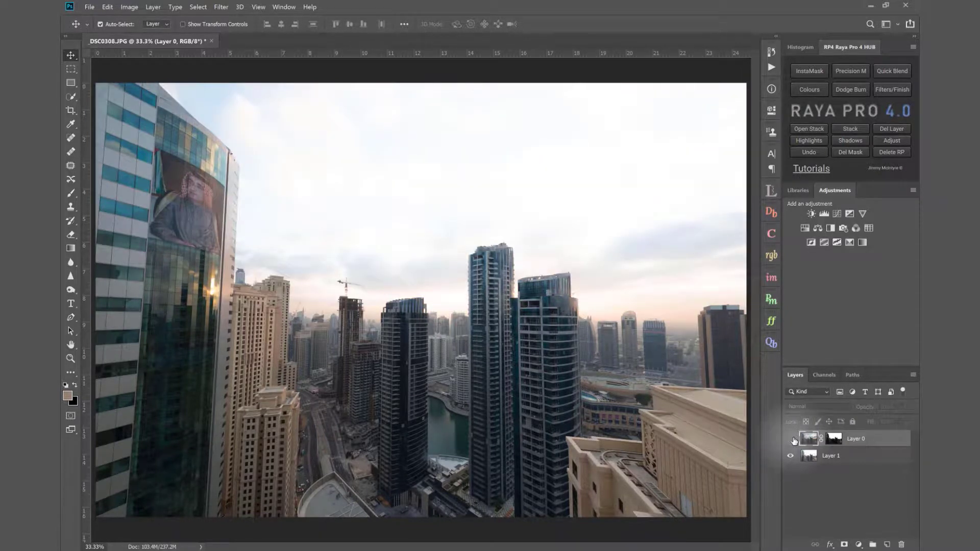
left_click(792, 439)
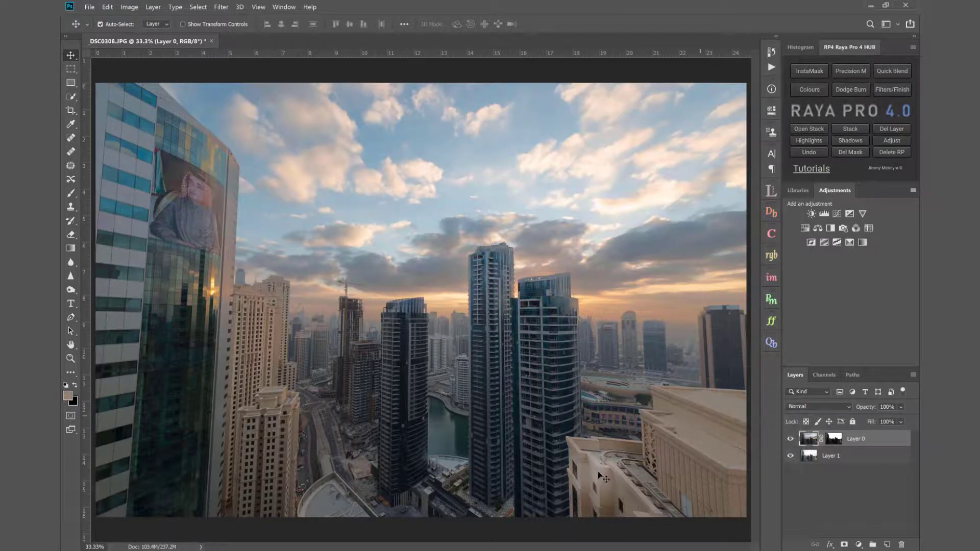
left_click(789, 439)
left_click(789, 439)
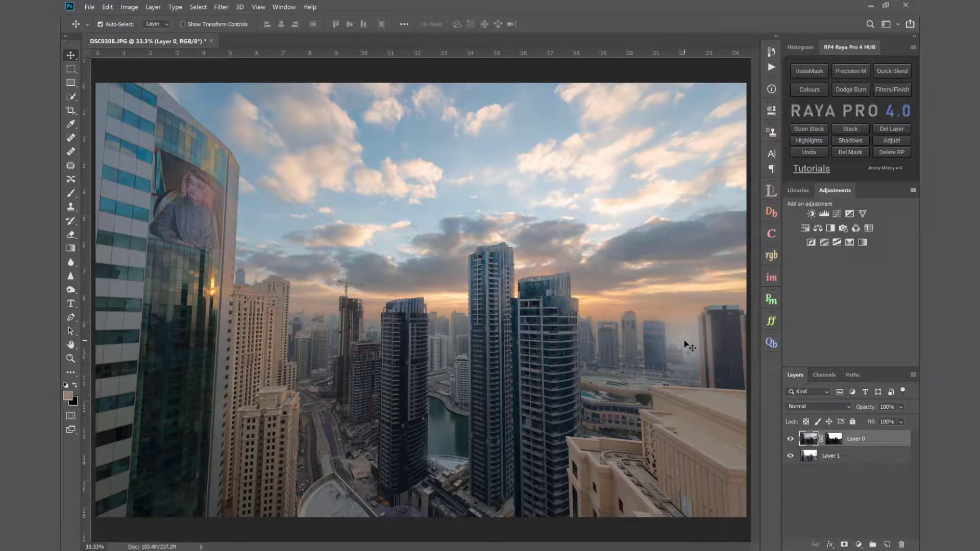
Step: Lower Layer 0's opacity to 79%, and toggle its visibility to check the softened sky blend
left_click_drag(870, 407, 861, 408)
left_click(790, 438)
left_click(789, 439)
left_click(790, 438)
left_click(790, 438)
left_click(790, 438)
left_click(789, 438)
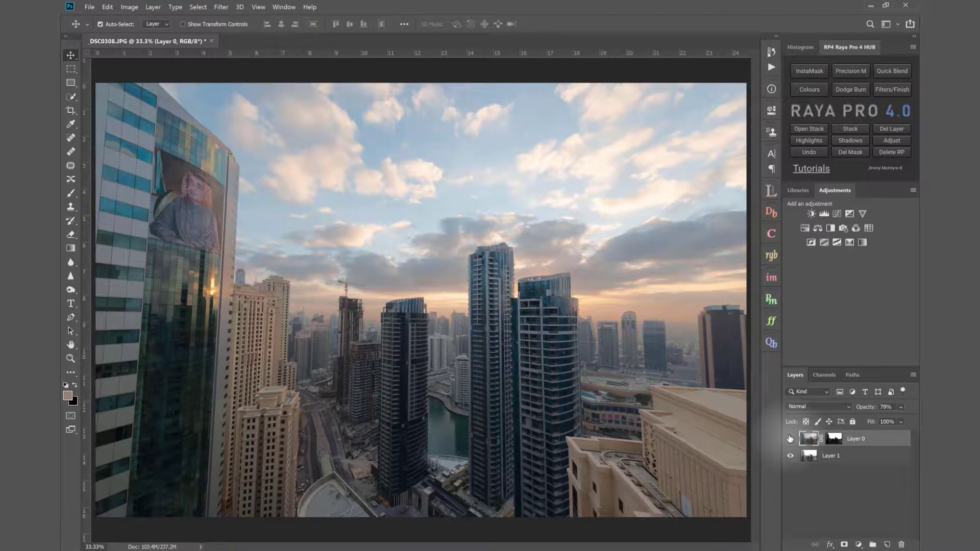
left_click(789, 438)
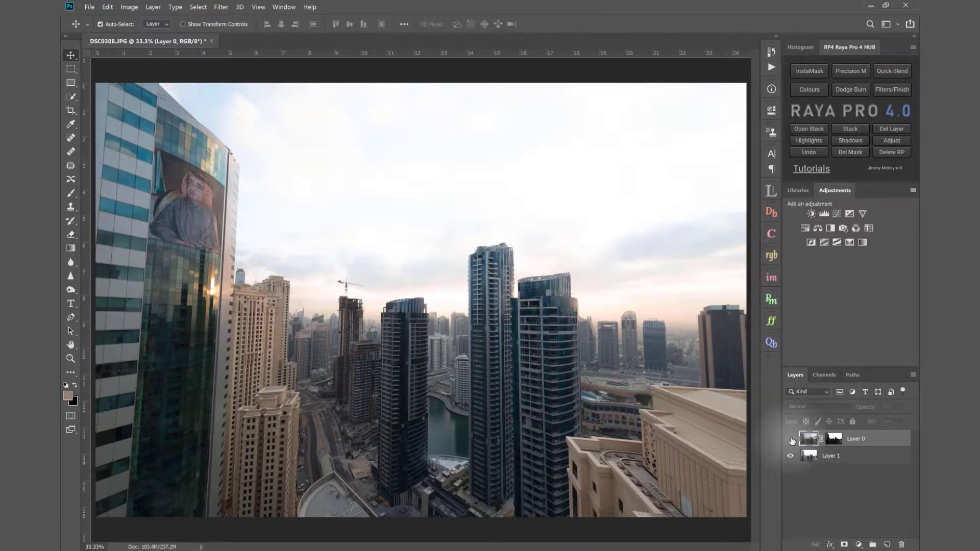
left_click(791, 439)
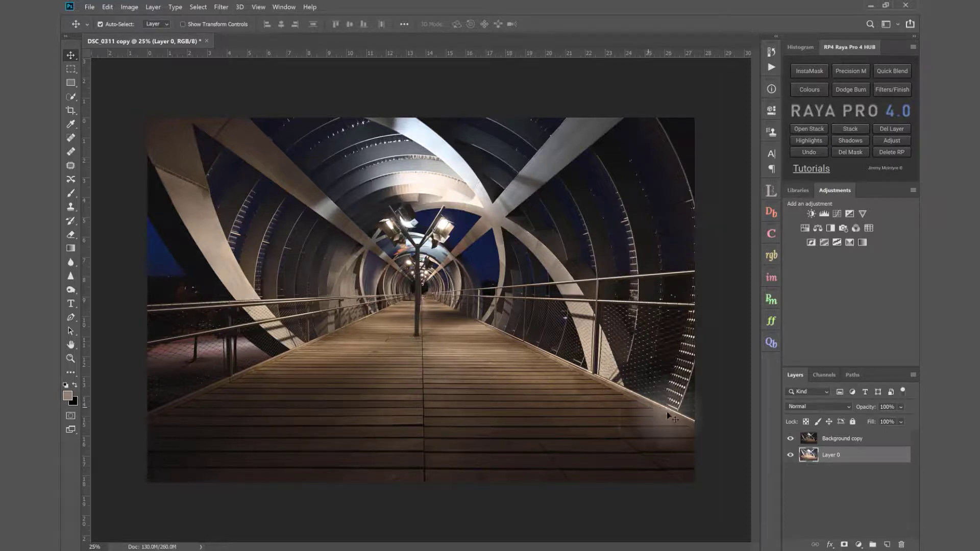
Step: Move the bright Layer 0 above Background copy in DSC_0311 copy, open Lumi32, and compare the two exposures
left_click_drag(873, 457, 845, 440)
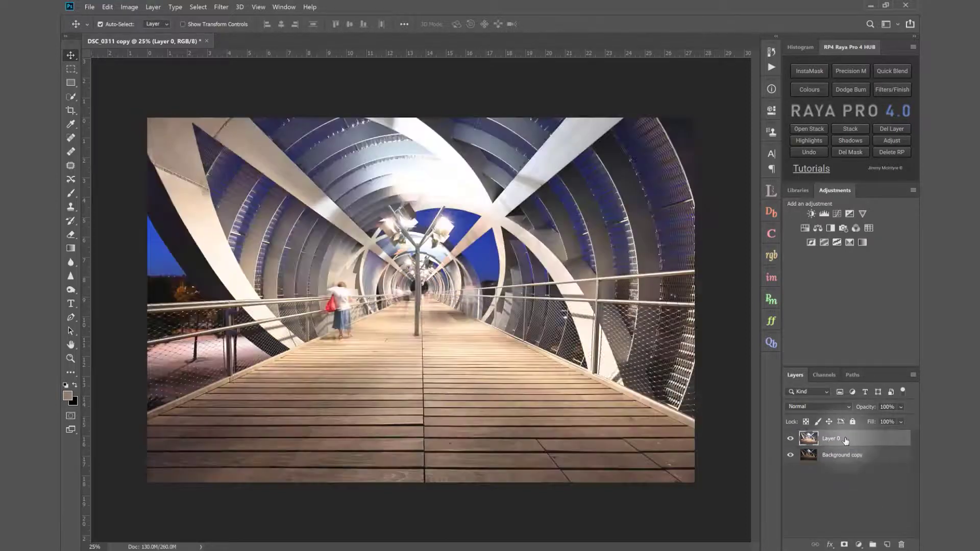
left_click(767, 191)
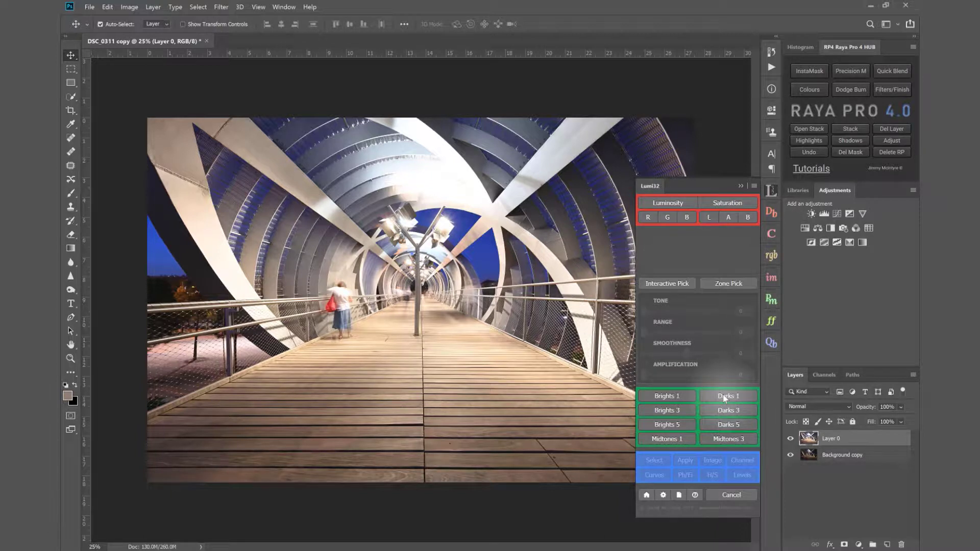
left_click(790, 439)
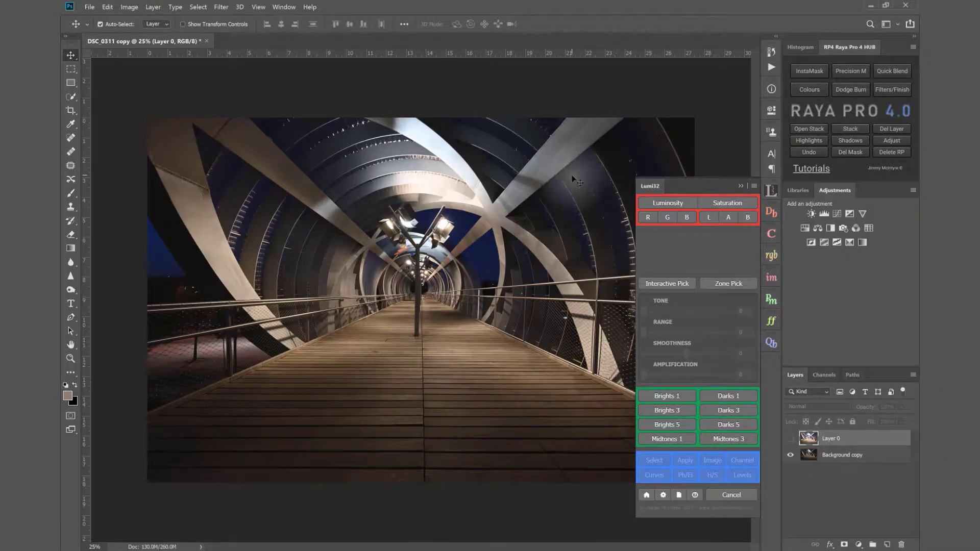
left_click(791, 439)
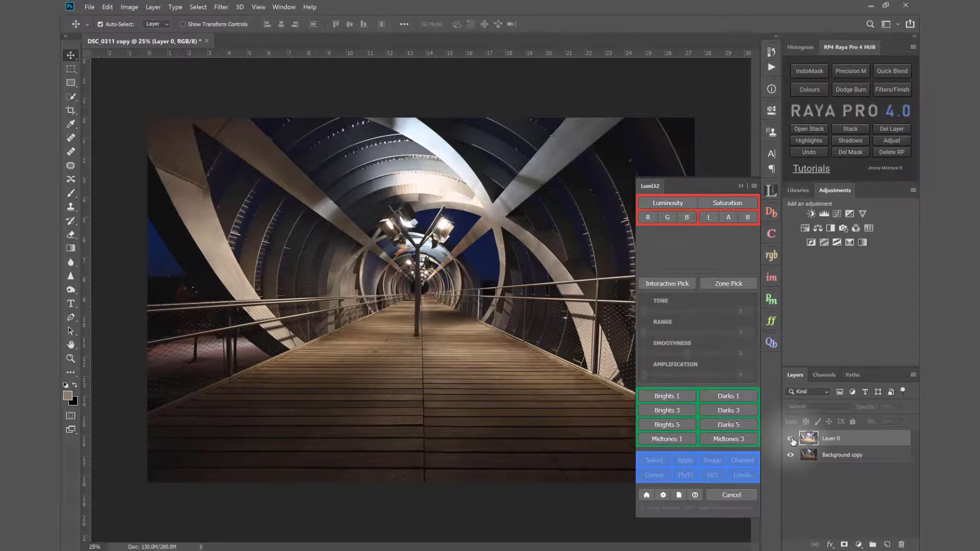
Step: Apply a Darks 1 luminosity mask with range 70 and smoothness 35 to the bright Layer 0
left_click(732, 396)
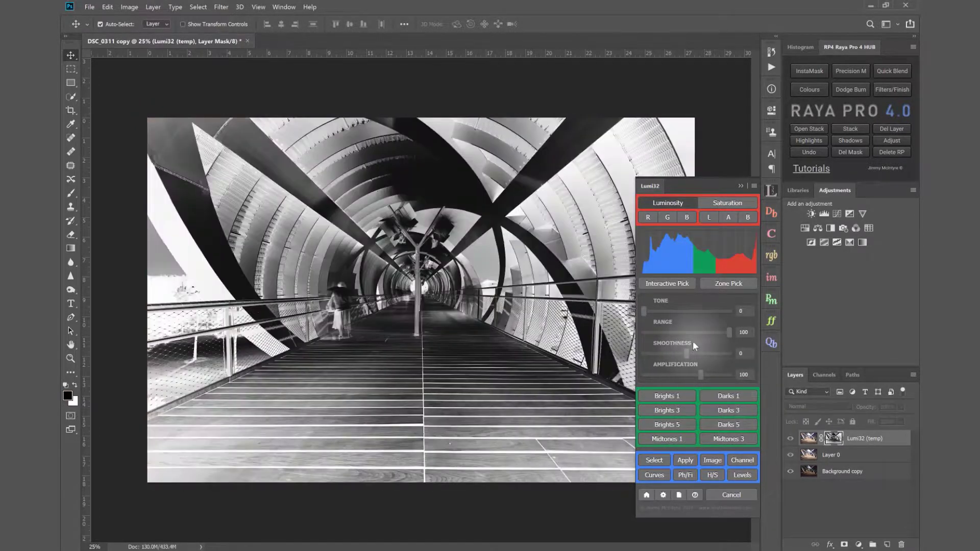
left_click(704, 332)
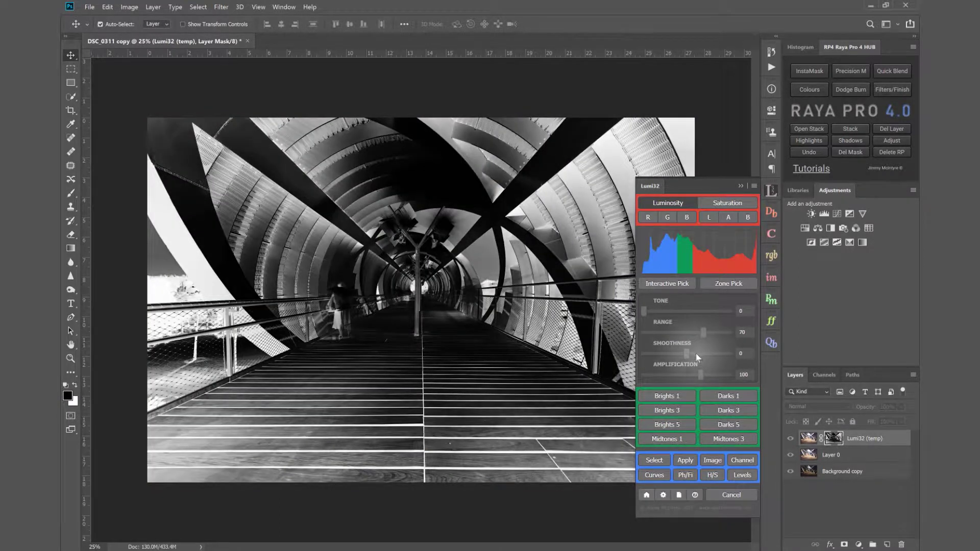
left_click_drag(689, 354, 702, 354)
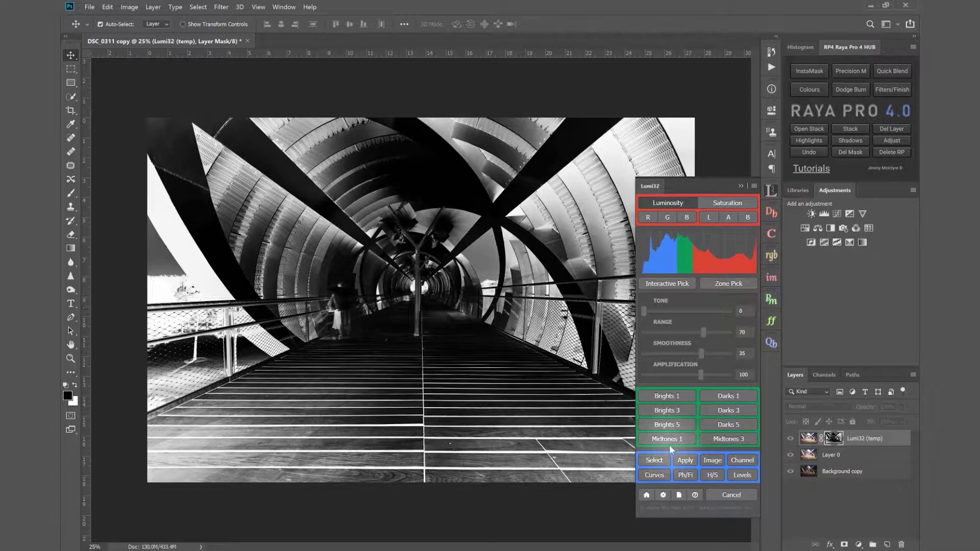
left_click(685, 460)
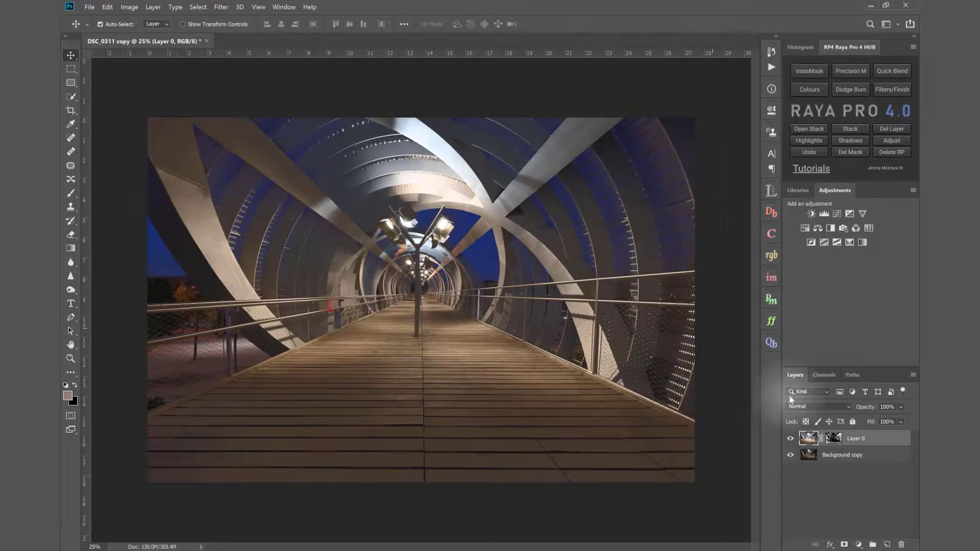
Step: Toggle Layer 0's visibility repeatedly to compare the blended bridge with the dark exposure alone
left_click(790, 439)
left_click(790, 439)
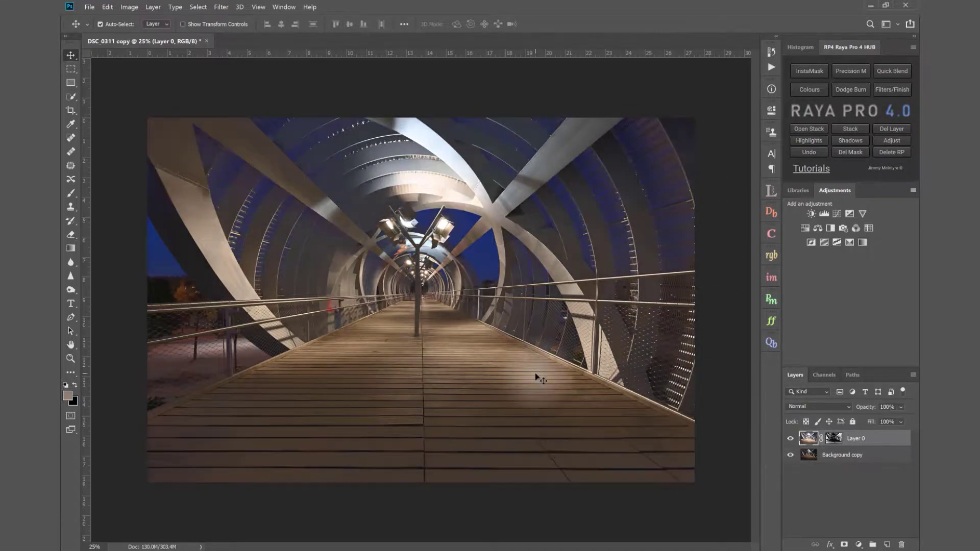
key("ctrl+plus")
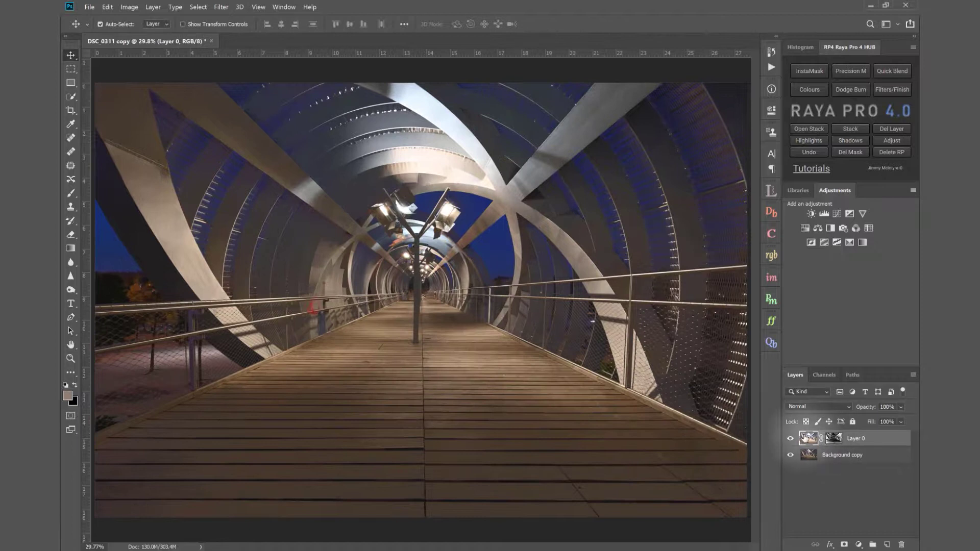
left_click(790, 439)
left_click(790, 438)
left_click(790, 438)
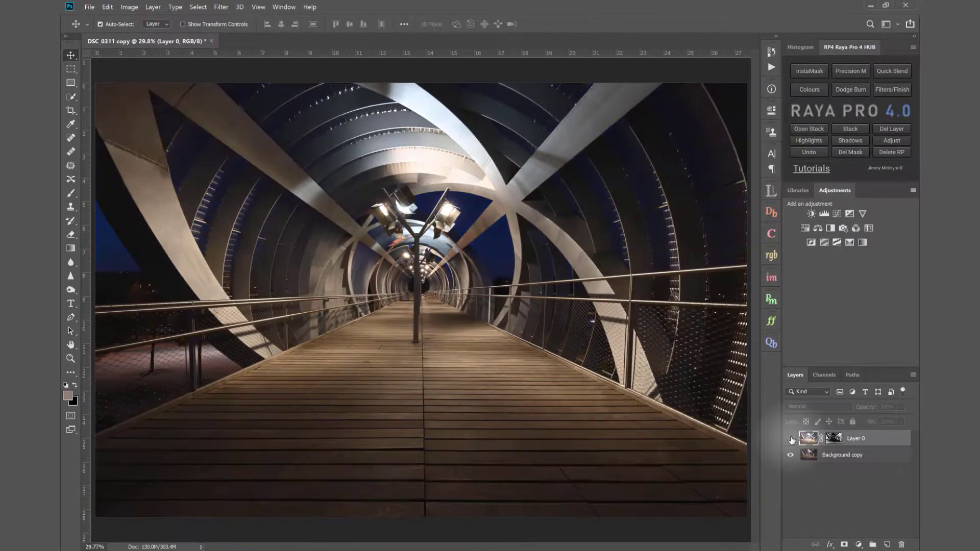
left_click(790, 439)
Step: Lower Layer 0's opacity to 42%, and toggle its visibility to check the softened shadow blend
left_click_drag(864, 406, 837, 407)
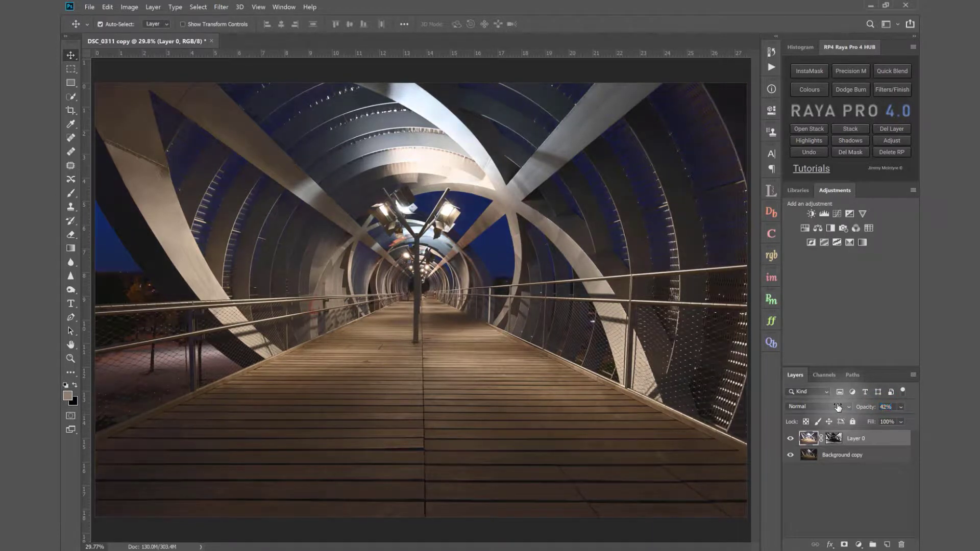
left_click(790, 439)
left_click(790, 439)
left_click(790, 439)
left_click(790, 439)
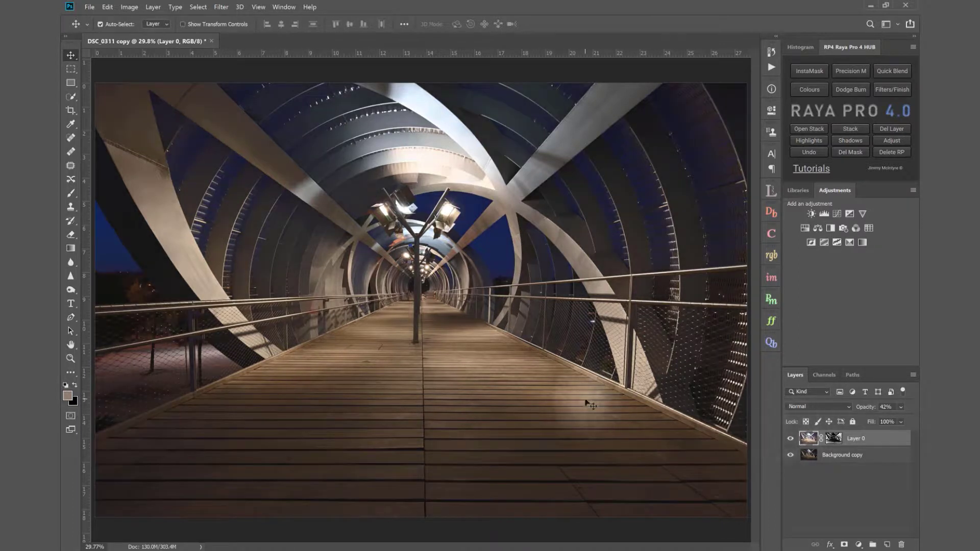
Step: Zoom in on the dark ribs at the bridge's upper right and compare them with Layer 0 on and off
left_click(71, 358)
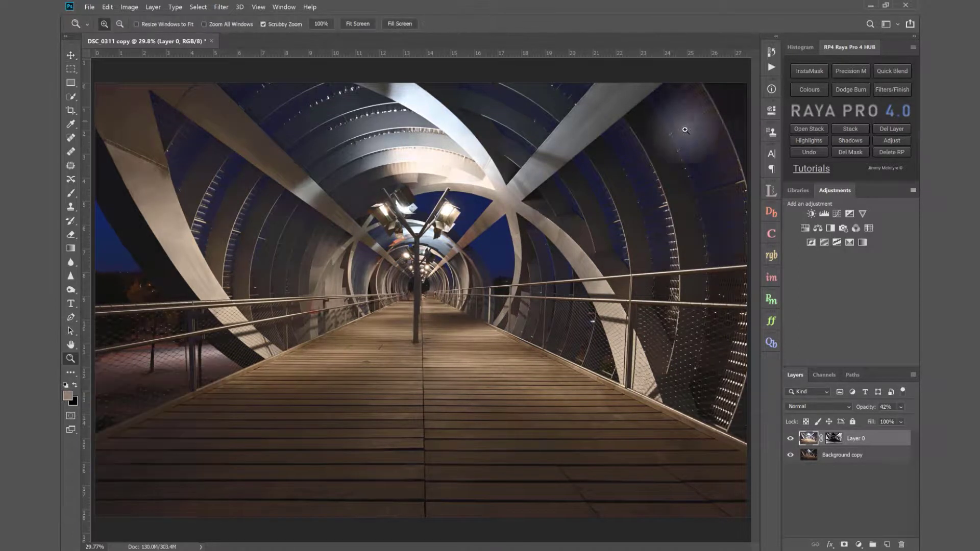
left_click_drag(733, 195, 716, 196)
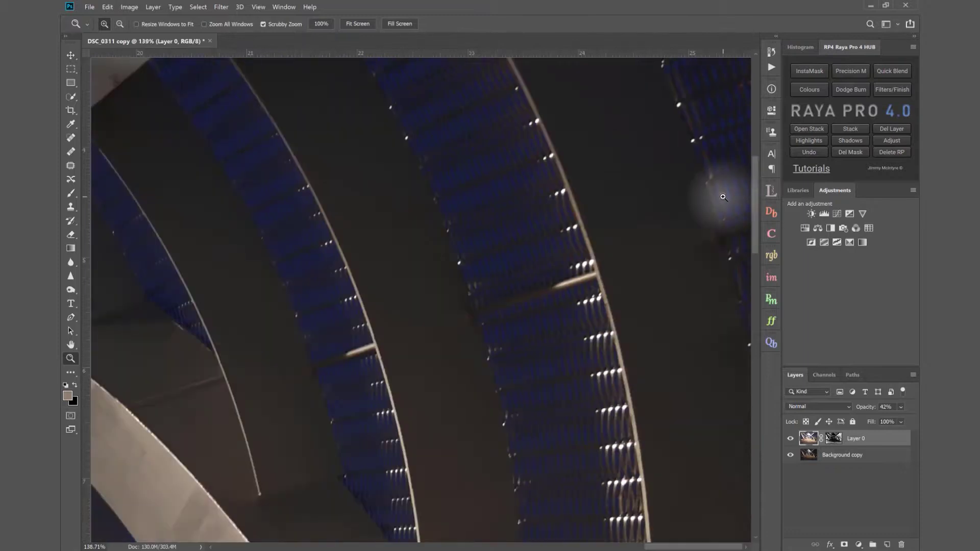
left_click(789, 438)
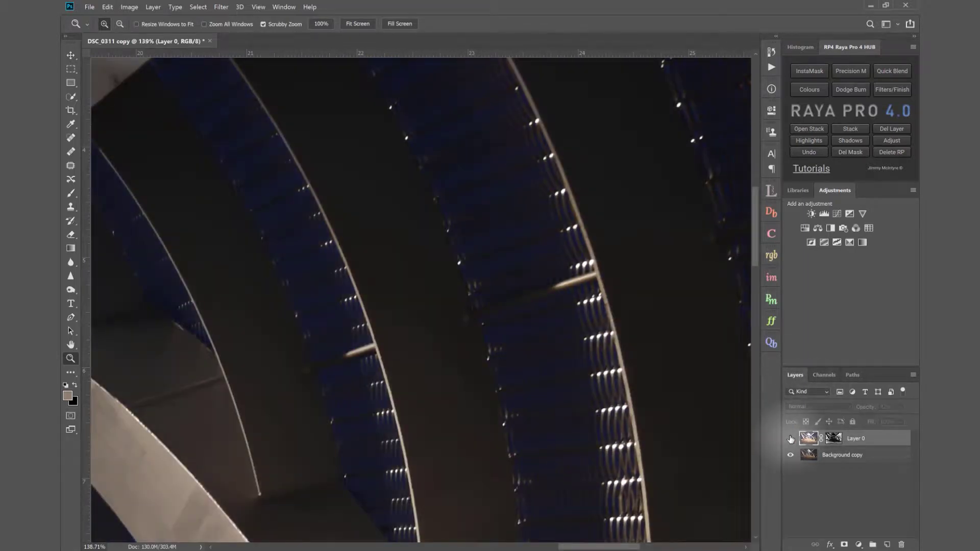
left_click(790, 438)
left_click(790, 439)
left_click(790, 439)
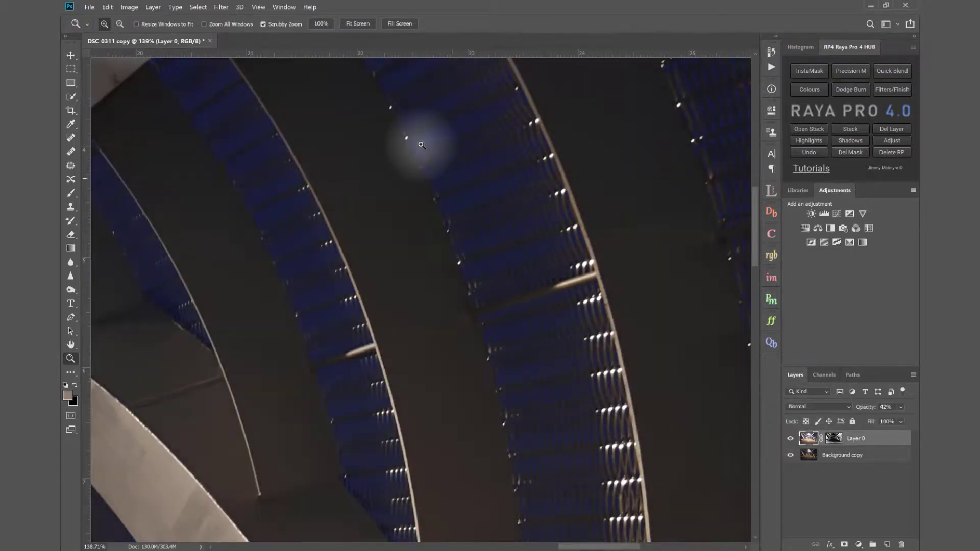
Step: Inspect the mask edges where the ribs meet the pale beam with Layer 0 on and off, and fit the image to the screen
scroll(132, 266, "left", 10)
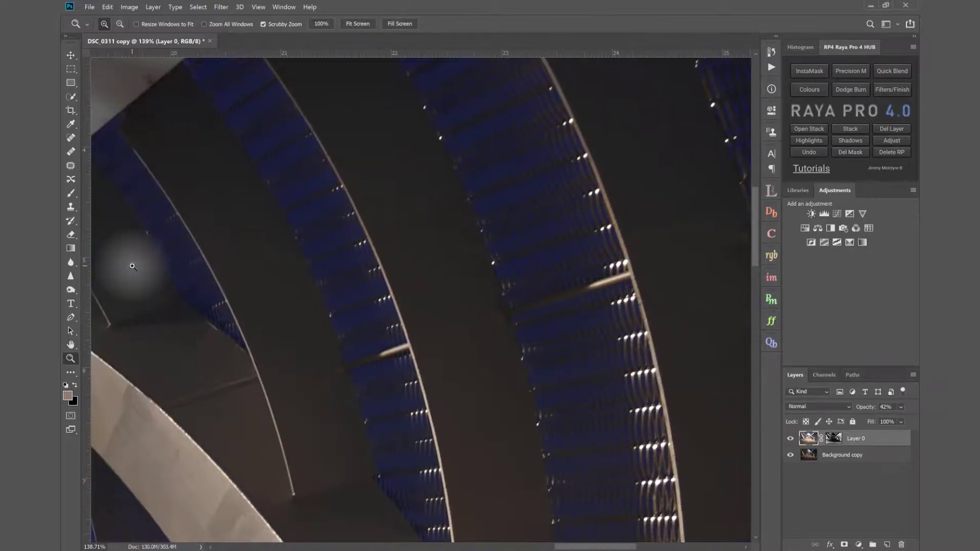
left_click_drag(346, 331, 353, 332)
left_click(789, 438)
left_click(790, 439)
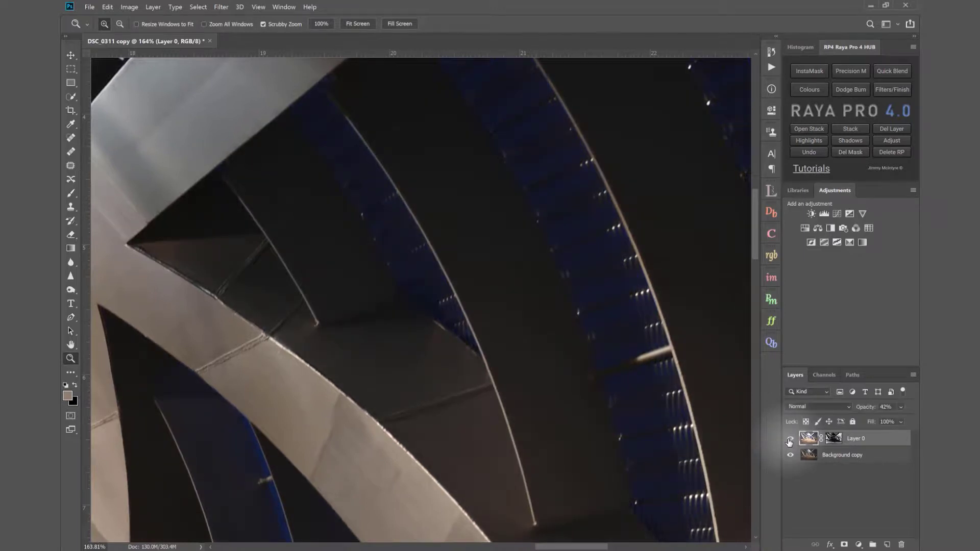
left_click(790, 439)
left_click(789, 439)
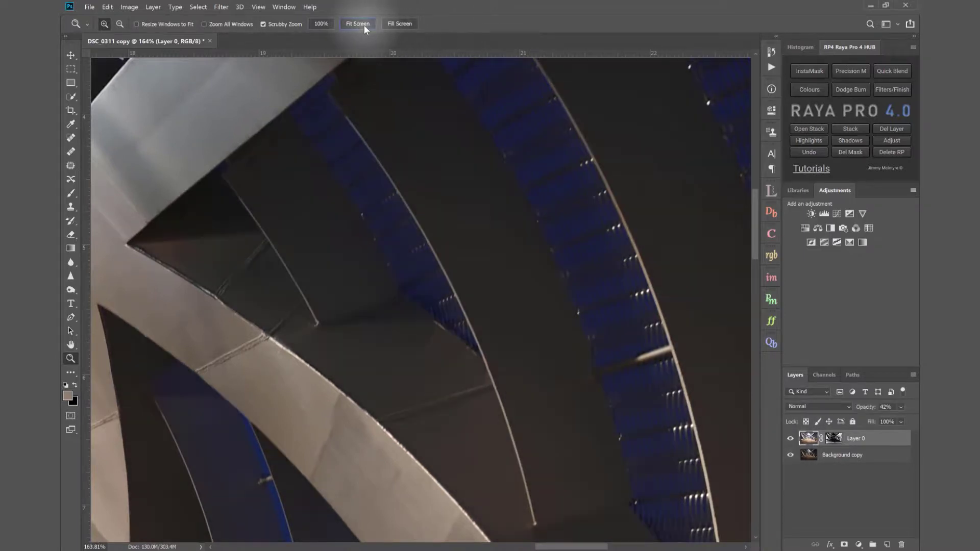
left_click(363, 24)
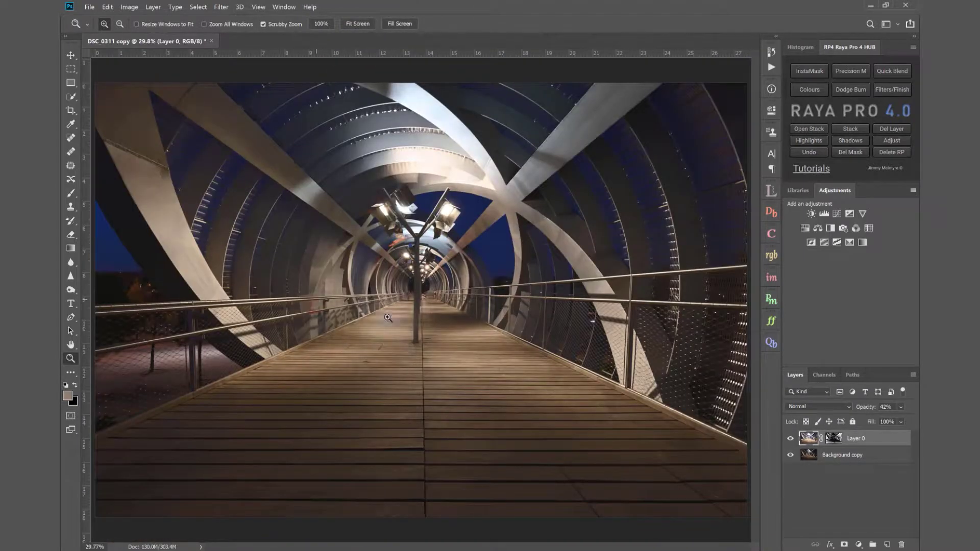
Step: Paint black on Layer 0's mask over the reddish ghosted figure behind the left railing, and compare the full image with the layer on and off
left_click(833, 440)
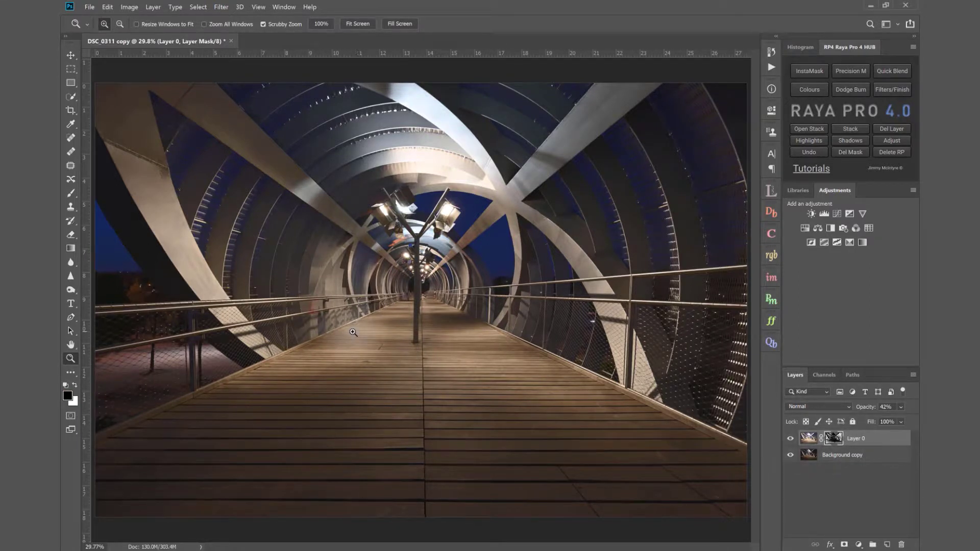
left_click_drag(306, 325, 346, 329)
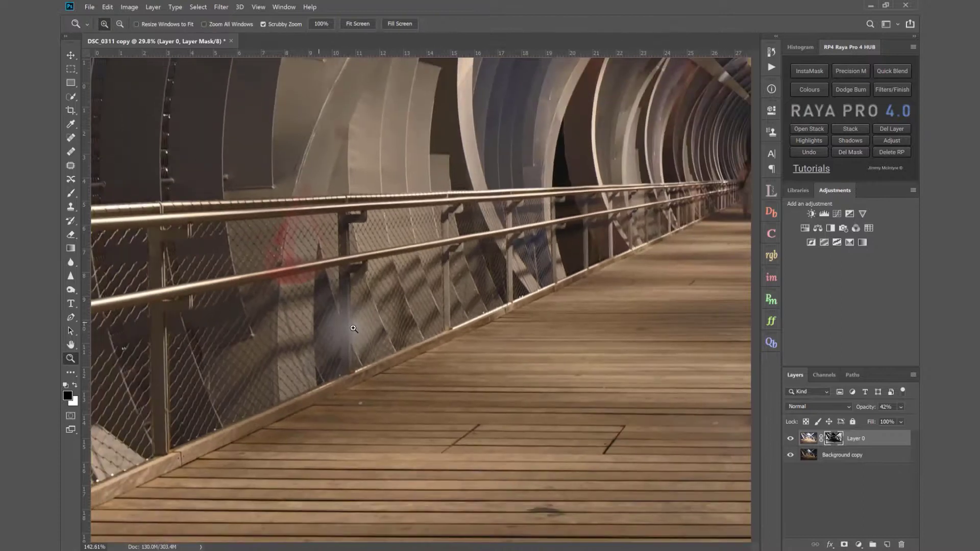
left_click(70, 193)
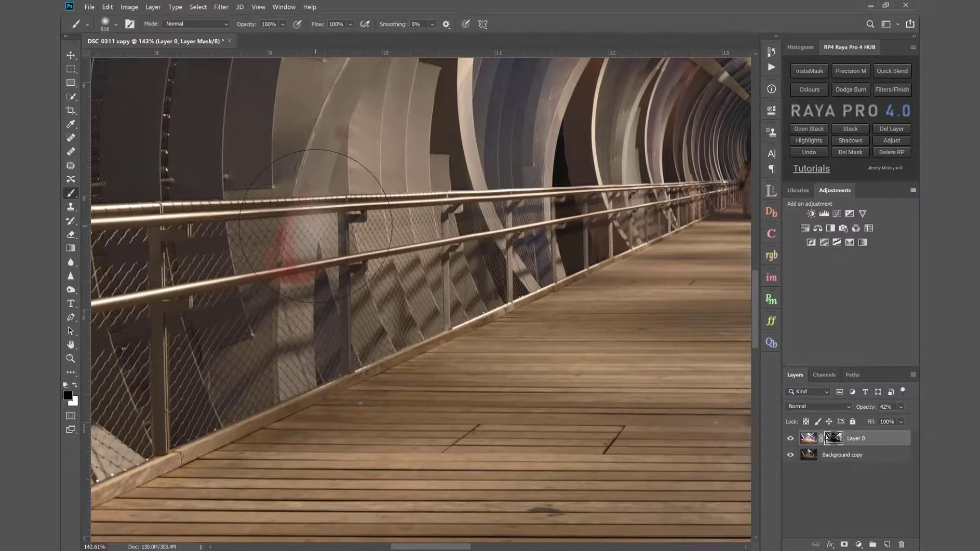
mouse_move(315, 226)
left_mouse_down()
mouse_move(282, 277)
mouse_move(307, 262)
mouse_move(287, 278)
mouse_move(317, 240)
mouse_move(359, 137)
mouse_move(318, 291)
mouse_move(316, 342)
mouse_move(347, 411)
left_mouse_up()
key("ctrl+0")
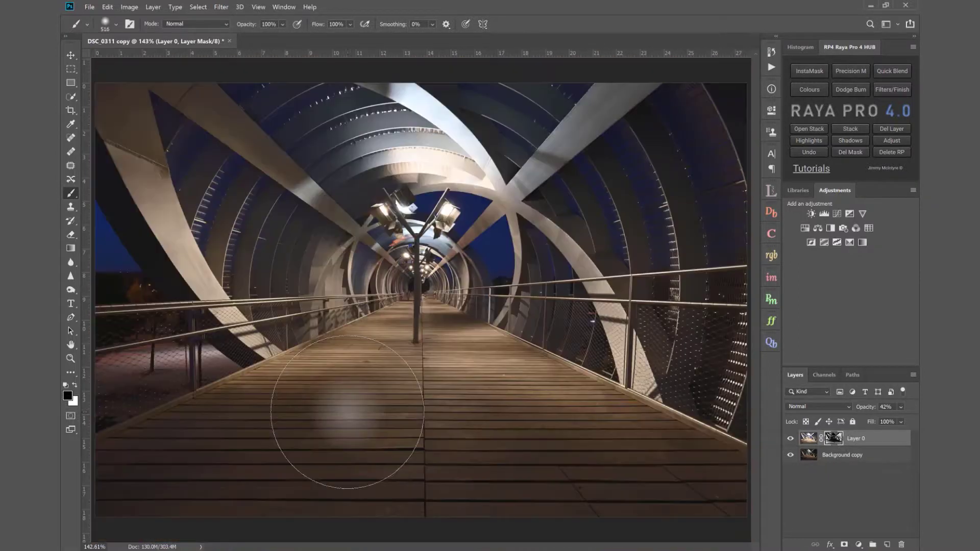
left_click(790, 438)
left_click(790, 438)
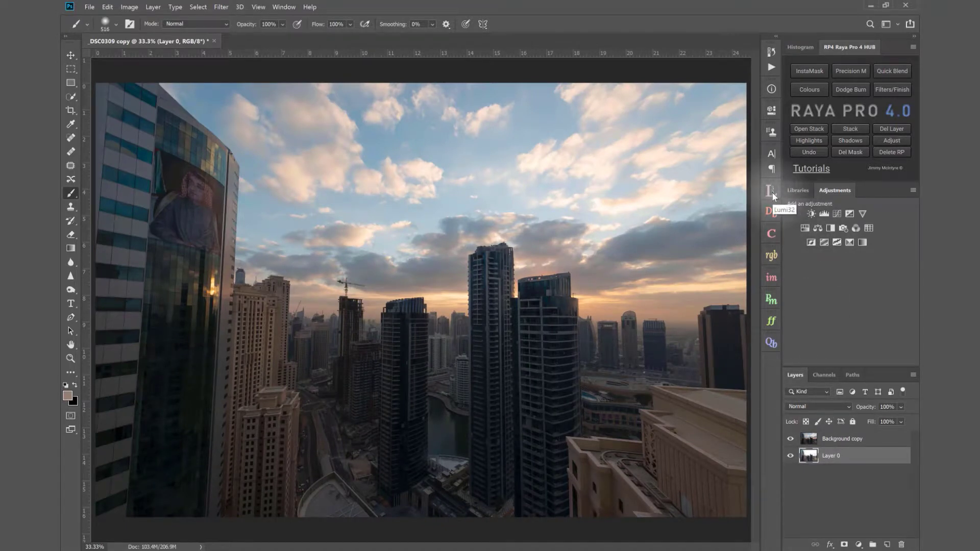
Step: In _DSC0309 copy, open Lumi32, hide the dark Background copy layer, and make it the active layer
left_click(772, 193)
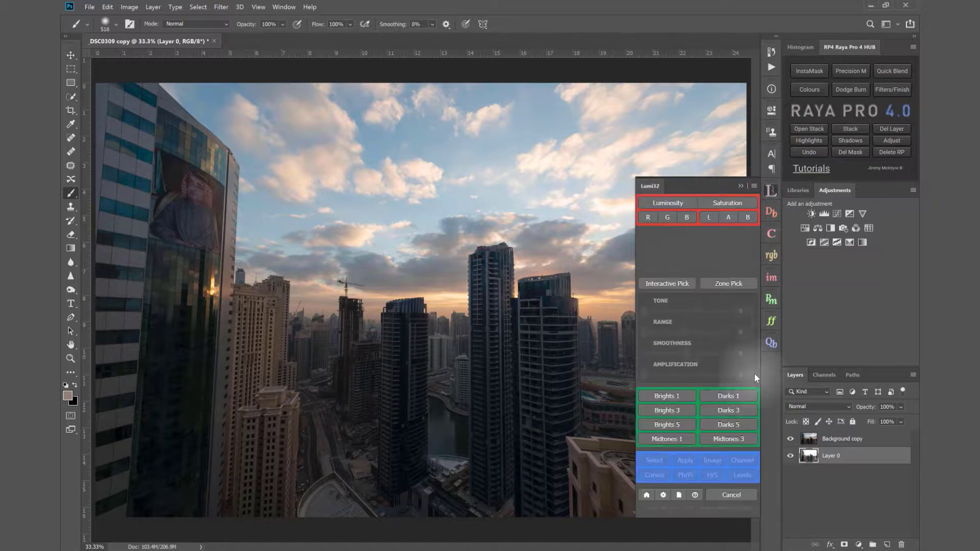
left_click(790, 439)
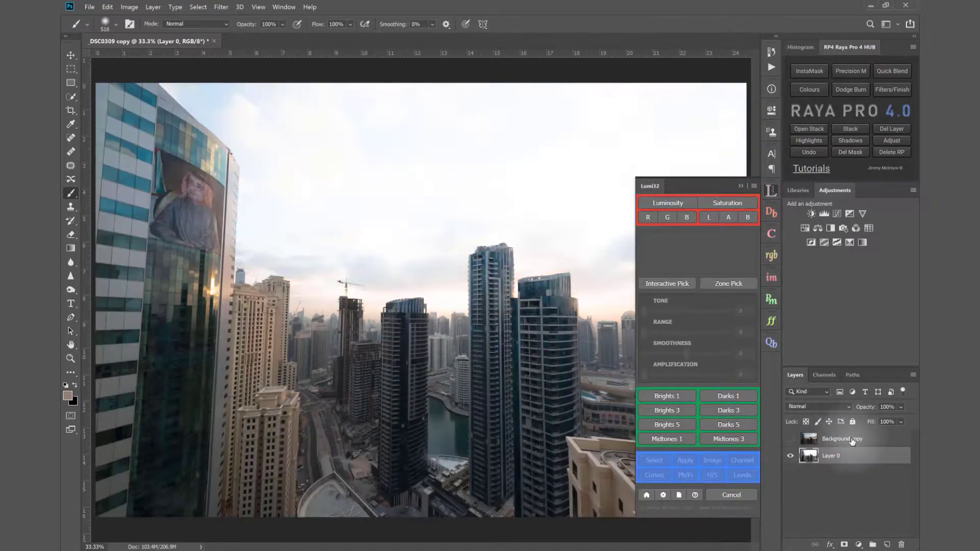
left_click(851, 442)
Step: Apply a Brights 1 mask with range 83 and smoothness 34 to Background copy, and toggle its visibility to compare the blend
left_click(666, 396)
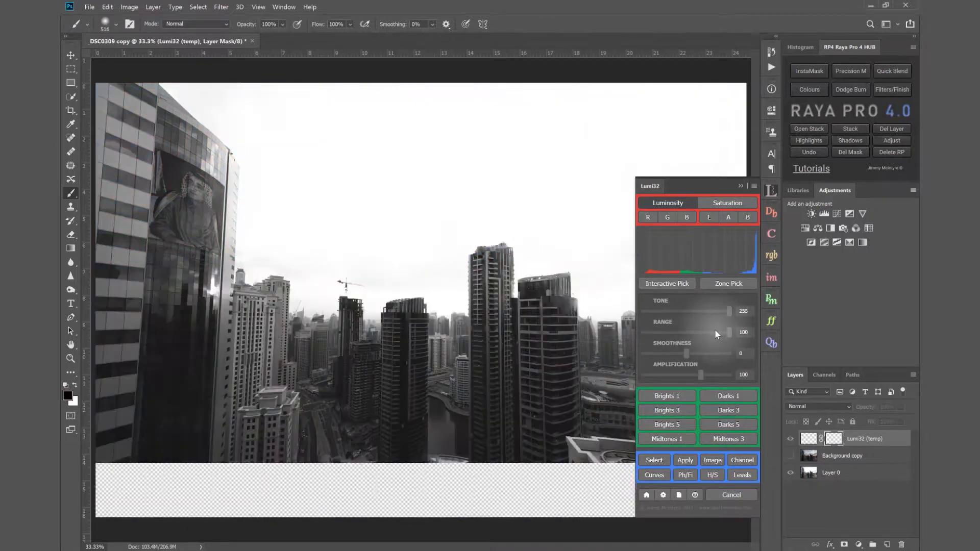
left_click(700, 352)
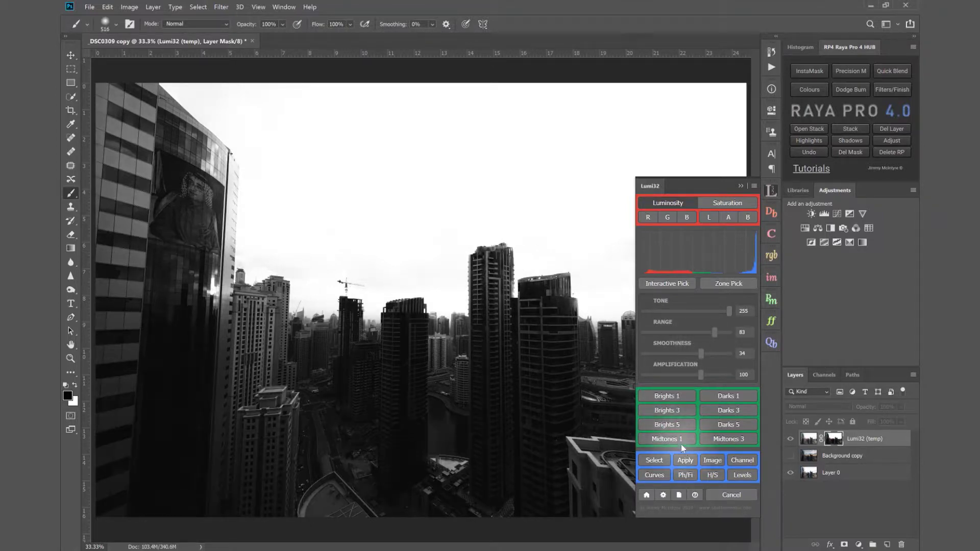
left_click(682, 461)
left_click(788, 439)
left_click(789, 439)
left_click(789, 439)
left_click(789, 439)
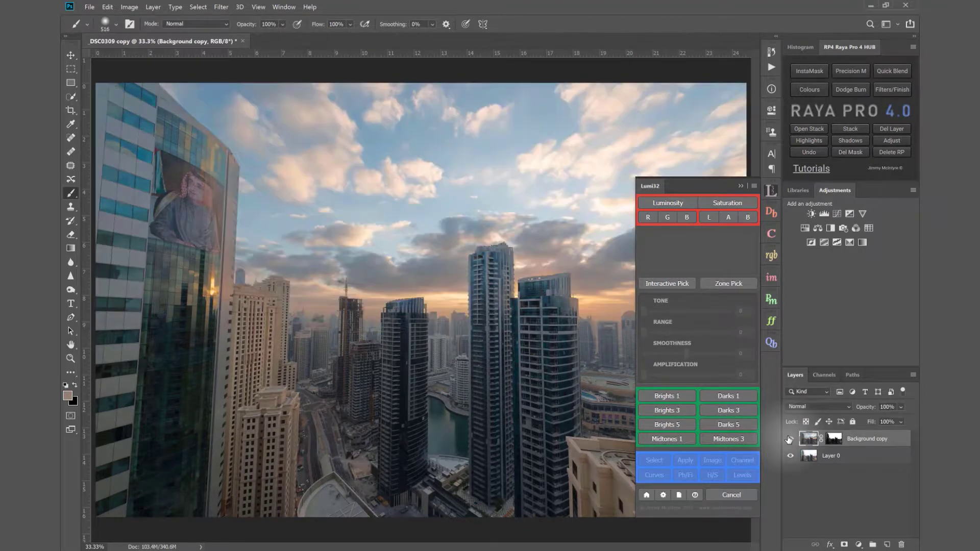
Step: Delete Background copy's luminosity mask and conceal the layer with a black mask instead
left_click(857, 153)
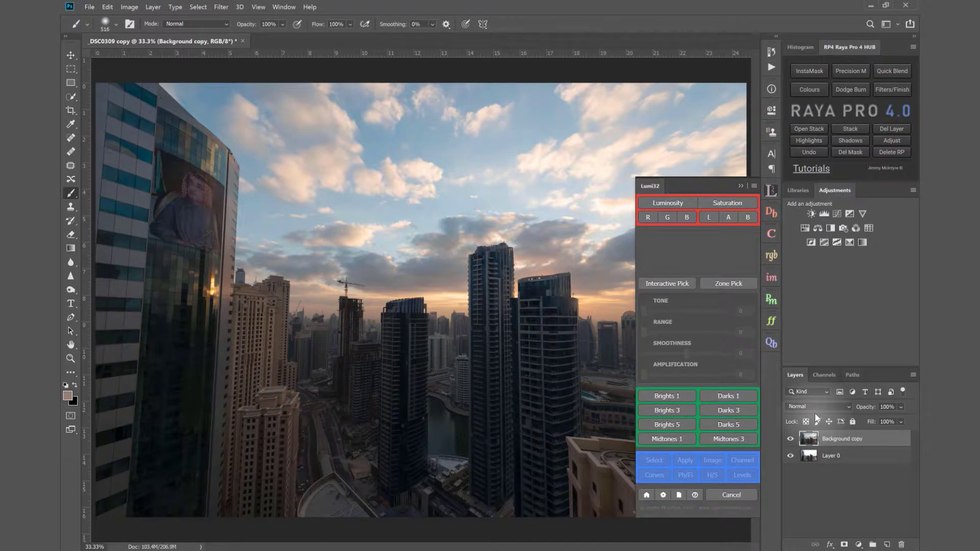
left_click(790, 438)
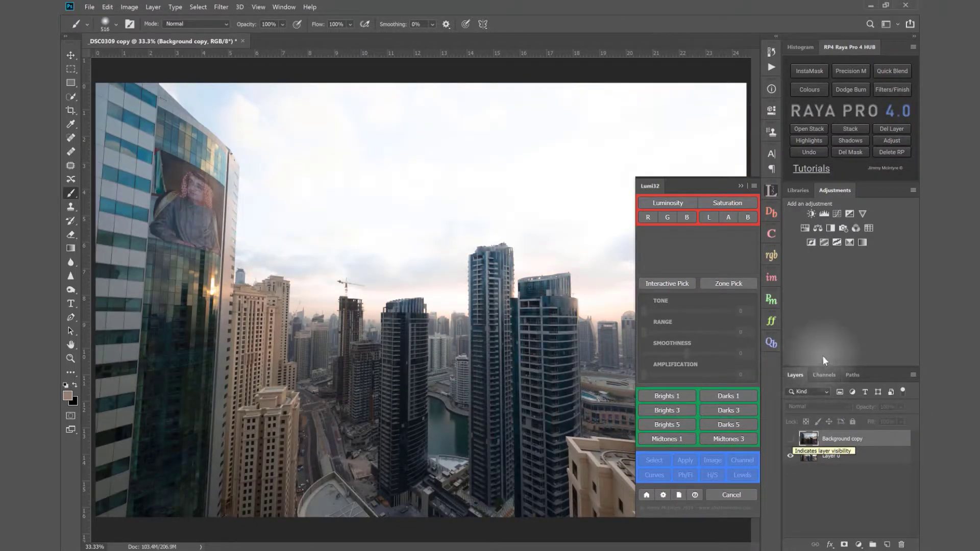
left_click(845, 545, "alt")
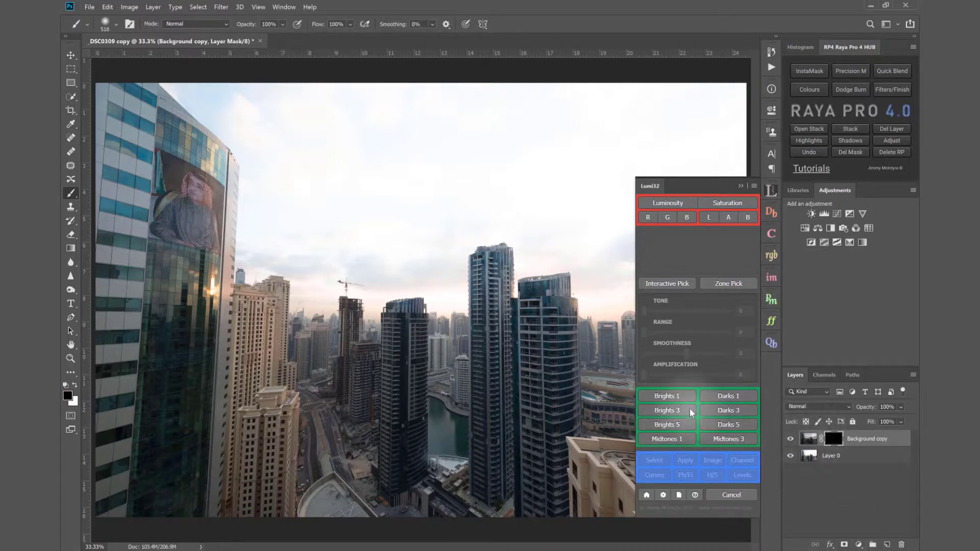
Step: Load a Brights 1 mask with range 83 and smoothness 42 as a selection with its outline hidden, and collapse Lumi32
left_click(669, 396)
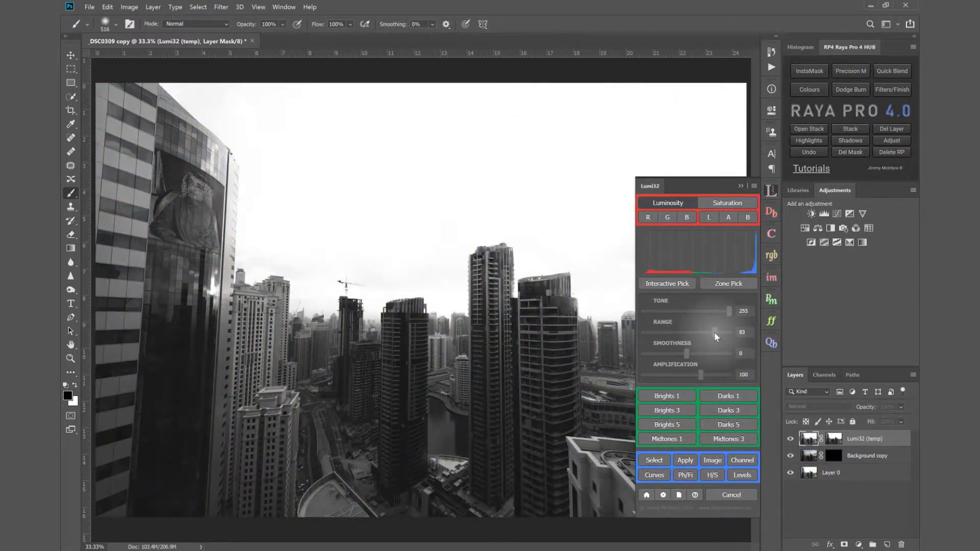
left_click(714, 332)
left_click(704, 351)
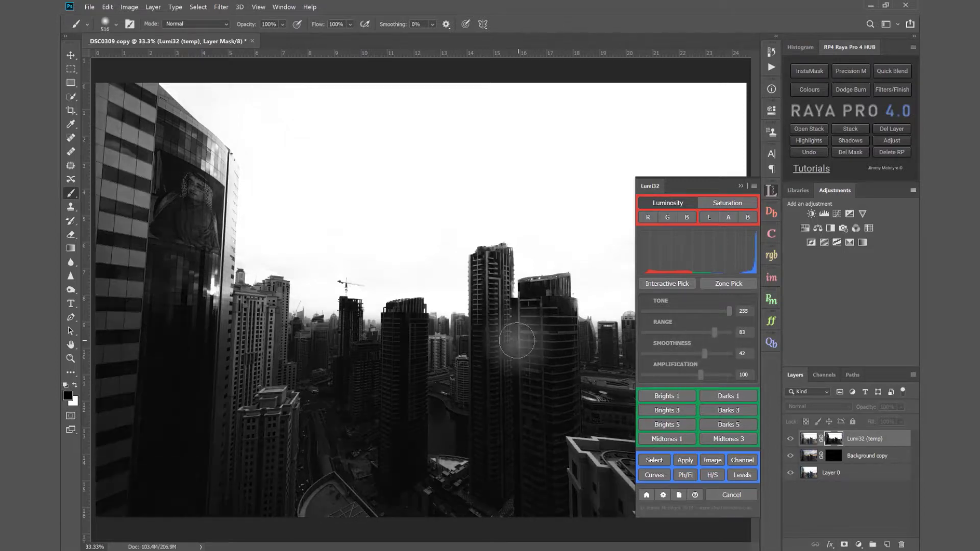
left_click(651, 460)
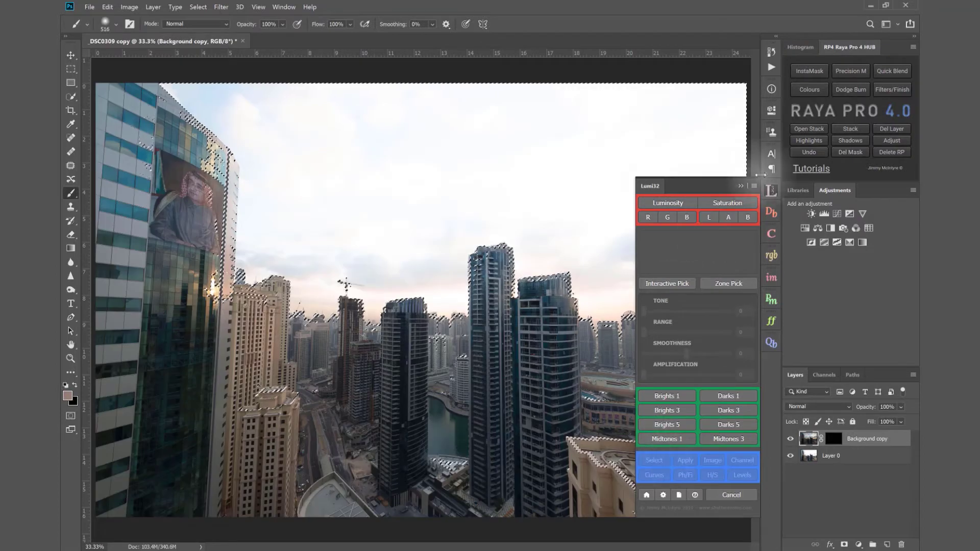
left_click(740, 187)
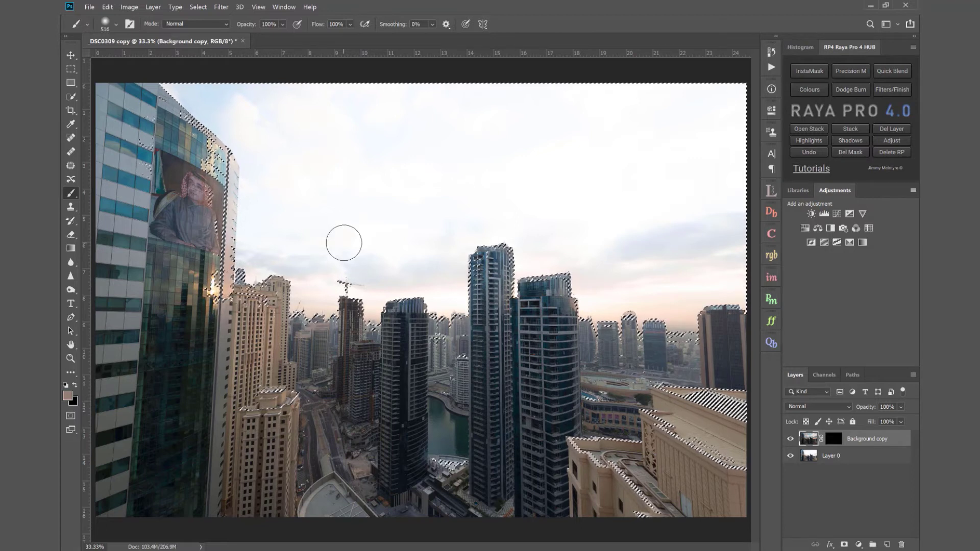
key("ctrl+h")
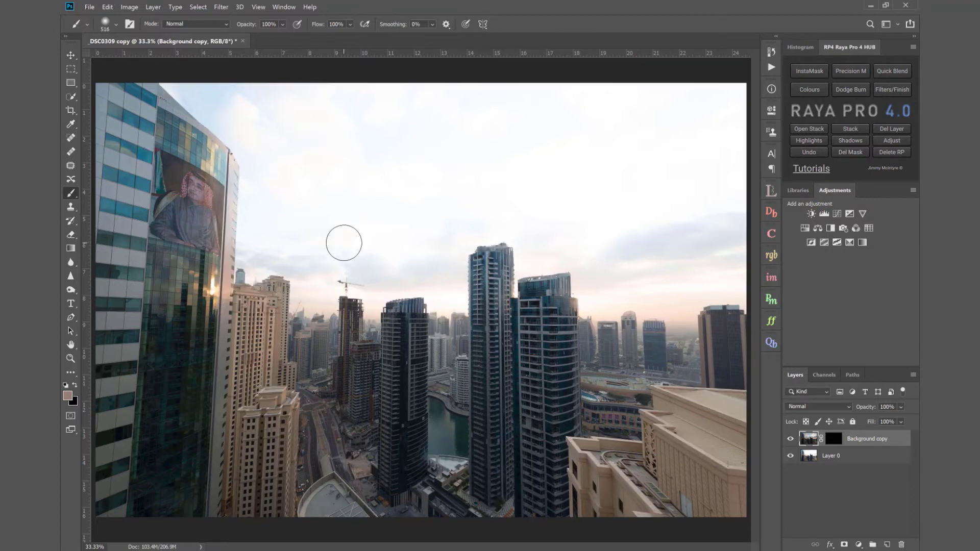
Step: Ready the Brush tool with default colours, white in the foreground, and target Background copy's layer mask
left_click(70, 194)
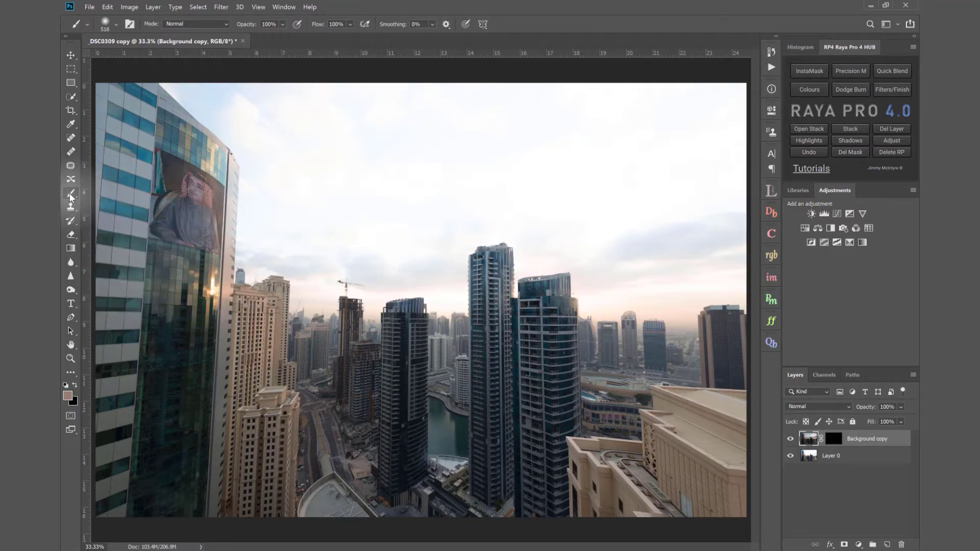
left_click(65, 385)
left_click(74, 383)
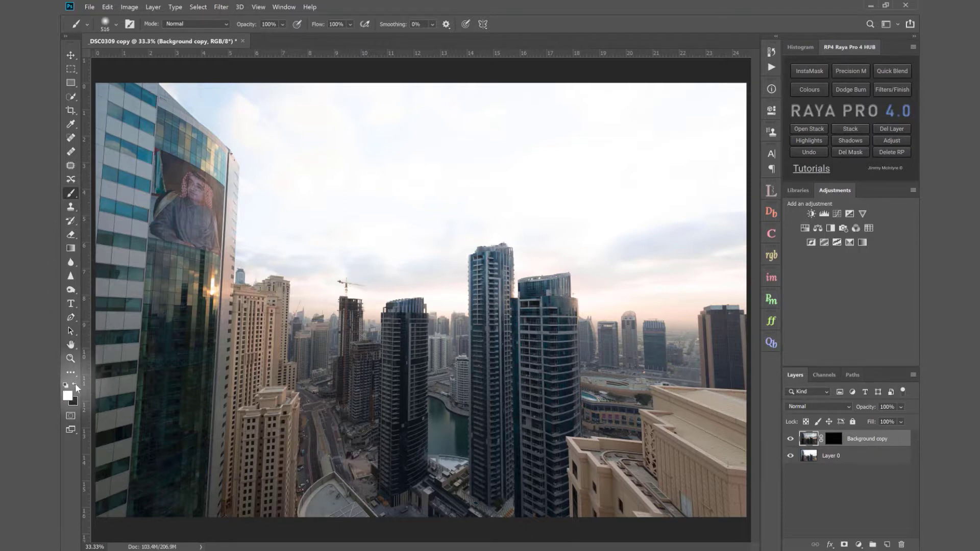
left_click(832, 439)
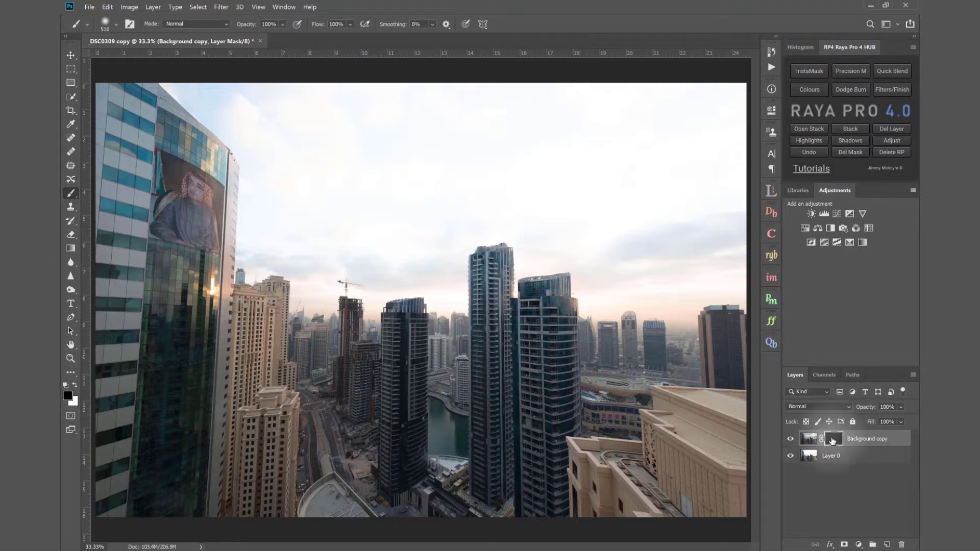
key("alt+BackSpace")
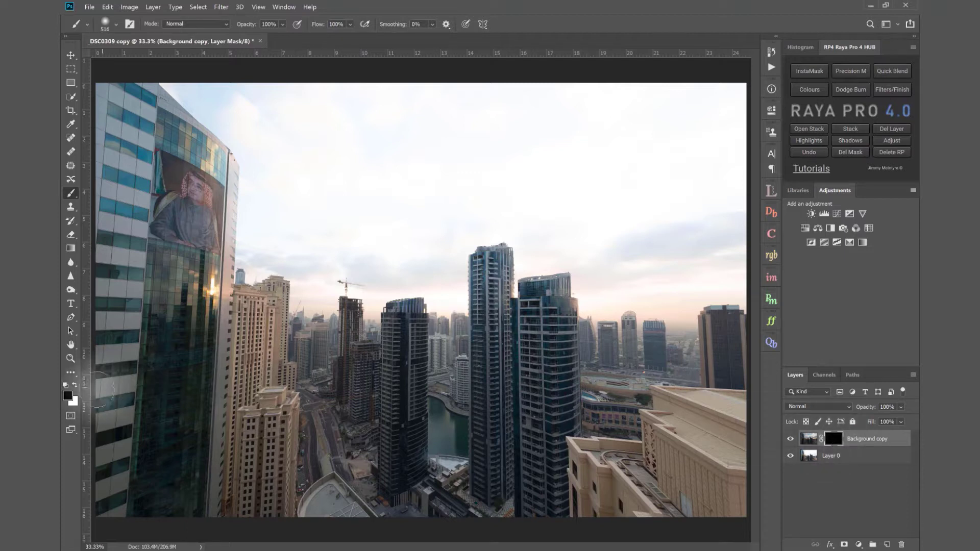
left_click(75, 385)
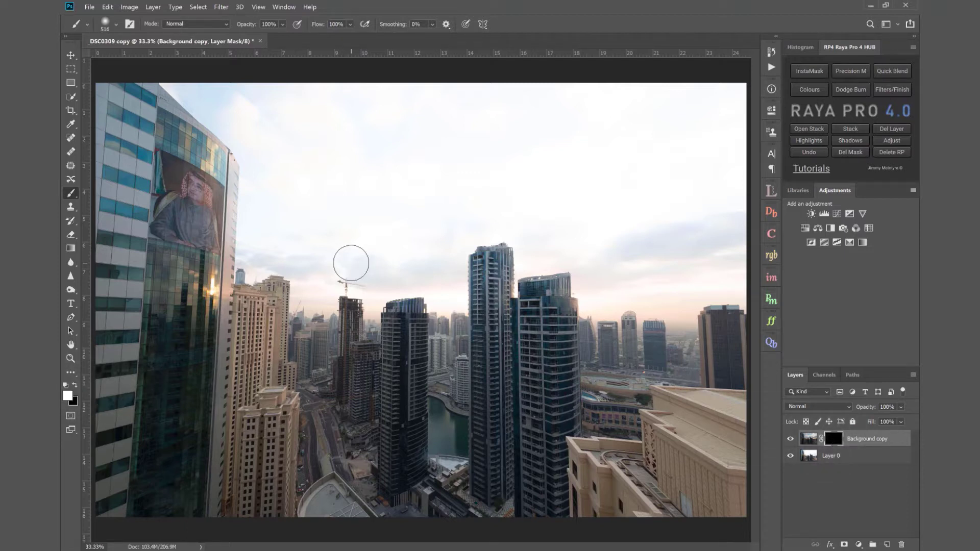
Step: Paint the whole sky white on Background copy's mask through the luminosity selection, using a size 2559 brush in Normal mode at 100% opacity
left_click_drag(350, 262, 601, 157)
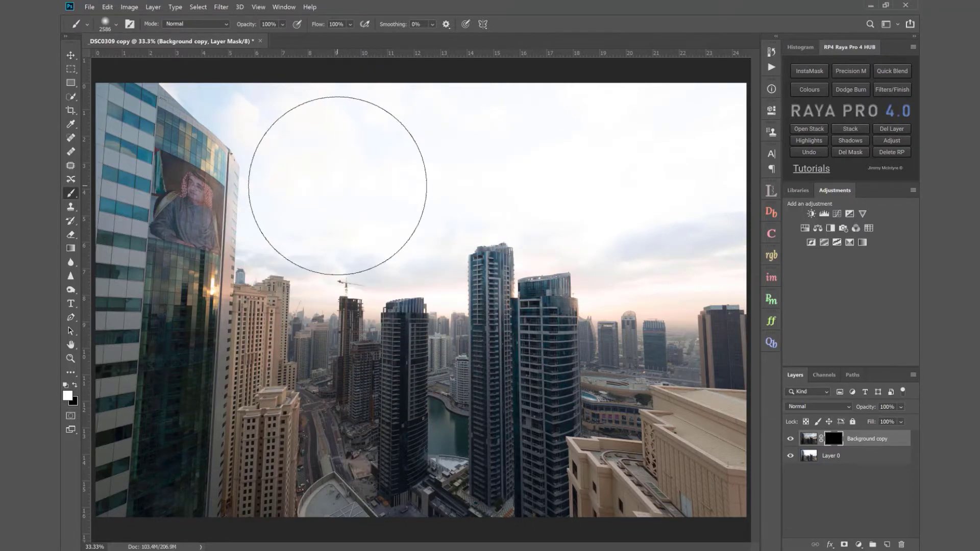
mouse_move(337, 185)
left_mouse_down()
mouse_move(342, 192)
mouse_move(337, 185)
left_mouse_up()
left_click(223, 25)
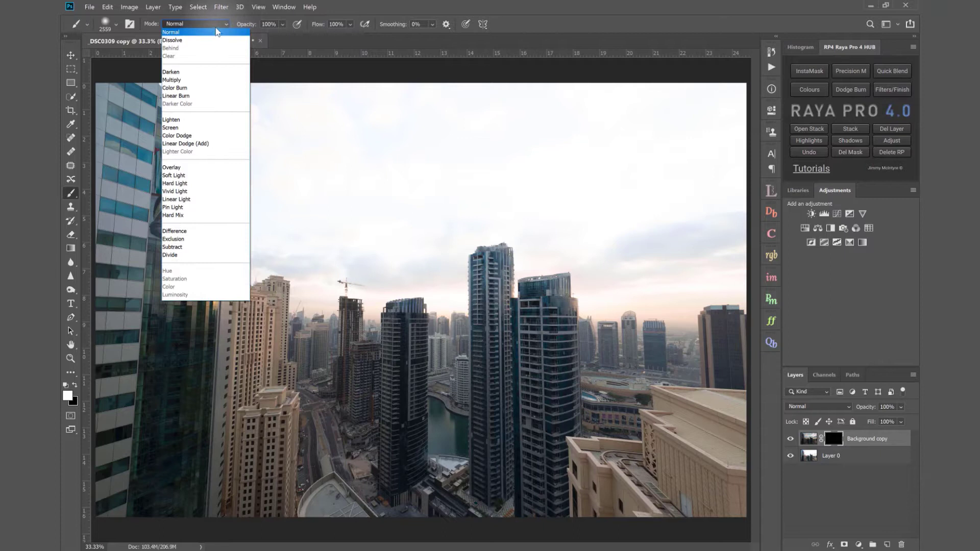
left_click(216, 34)
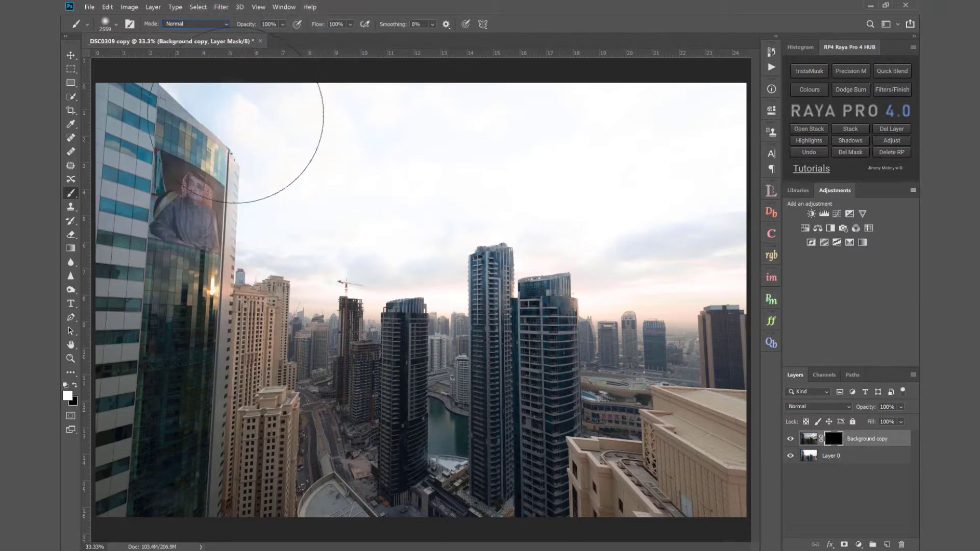
mouse_move(274, 171)
left_mouse_down()
mouse_move(262, 265)
mouse_move(477, 172)
mouse_move(331, 149)
mouse_move(385, 138)
left_mouse_up()
mouse_move(740, 104)
left_mouse_down()
mouse_move(725, 245)
mouse_move(705, 262)
mouse_move(505, 226)
mouse_move(429, 249)
mouse_move(490, 277)
mouse_move(682, 242)
mouse_move(757, 247)
mouse_move(579, 306)
mouse_move(462, 282)
mouse_move(378, 296)
mouse_move(259, 264)
mouse_move(268, 253)
mouse_move(244, 166)
mouse_move(221, 198)
mouse_move(586, 210)
mouse_move(693, 246)
mouse_move(604, 71)
mouse_move(665, 197)
mouse_move(370, 159)
mouse_move(264, 112)
mouse_move(545, 118)
mouse_move(622, 94)
mouse_move(727, 84)
mouse_move(658, 255)
left_mouse_up()
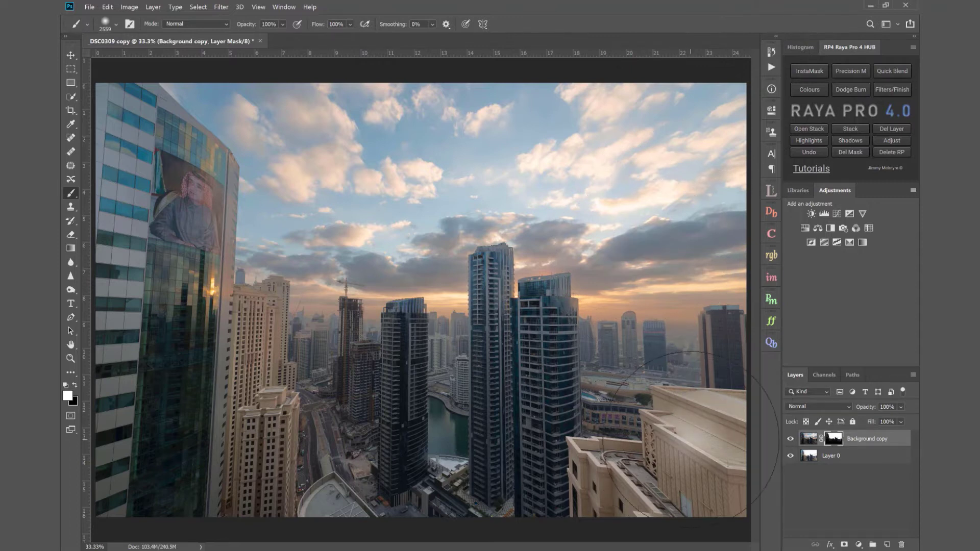
Step: Toggle Background copy's visibility to compare the sky before and after the painted blend
left_click(790, 439)
left_click(790, 439)
left_click(790, 439)
left_click(789, 440)
Step: Switch the brush colour to black and reduce the brush size to 1134 for correcting the mask
key("x")
key("bracketleft")
key("bracketleft")
key("bracketleft")
key("bracketleft")
key("bracketleft")
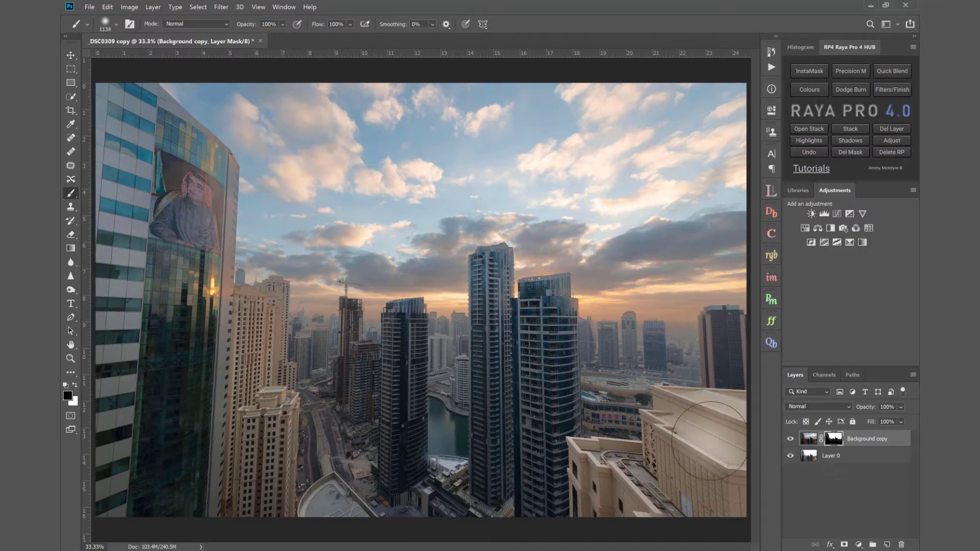
Step: Hide and show Background copy again to check how the blend affects the buildings
left_click(792, 439)
left_click(792, 438)
left_click(791, 439)
left_click(792, 439)
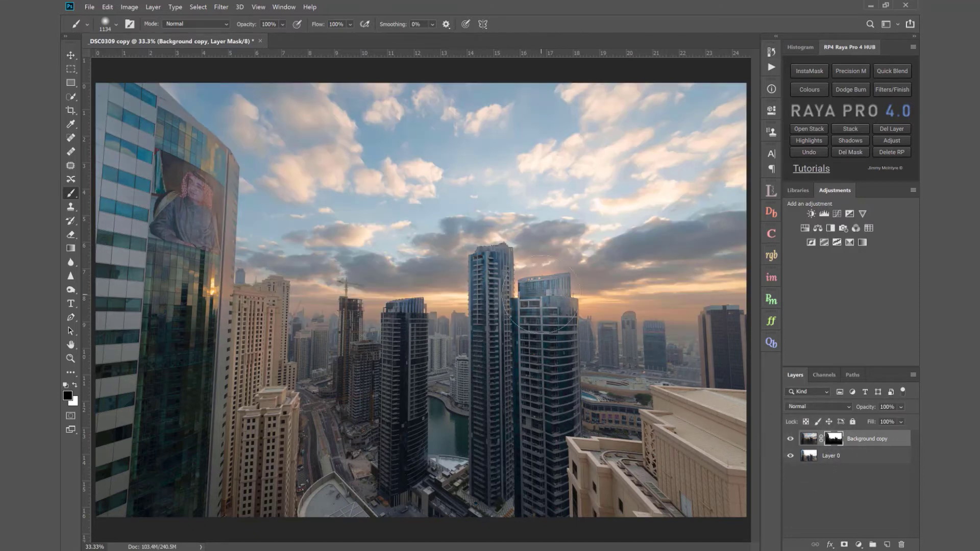